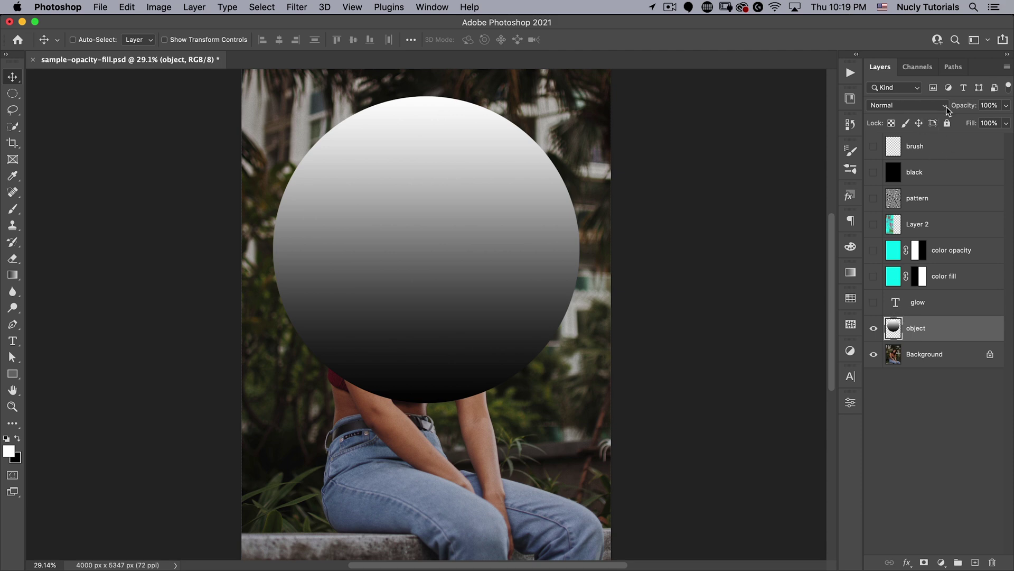
- Add Stroke, Inner Glow and Outer Glow effects to the object layer
{"action": "left_click", "coordinate": [908, 562]}
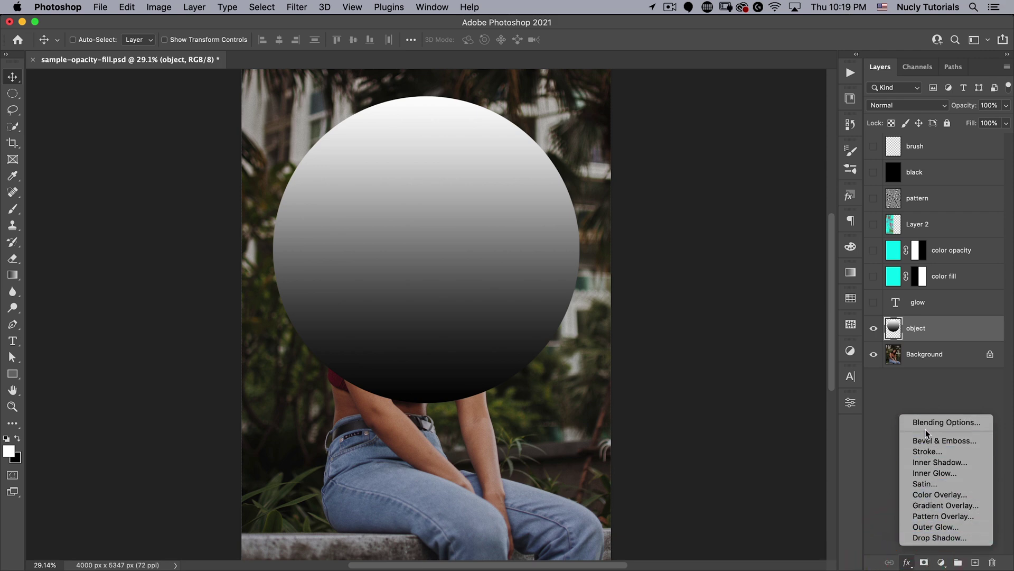
{"action": "left_click", "coordinate": [925, 451]}
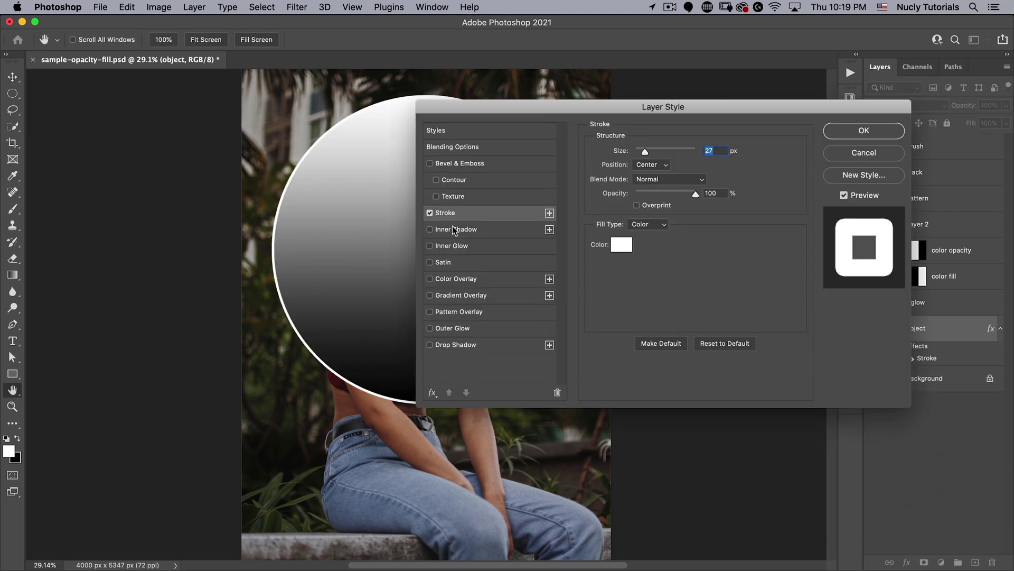
{"action": "left_click", "coordinate": [448, 246]}
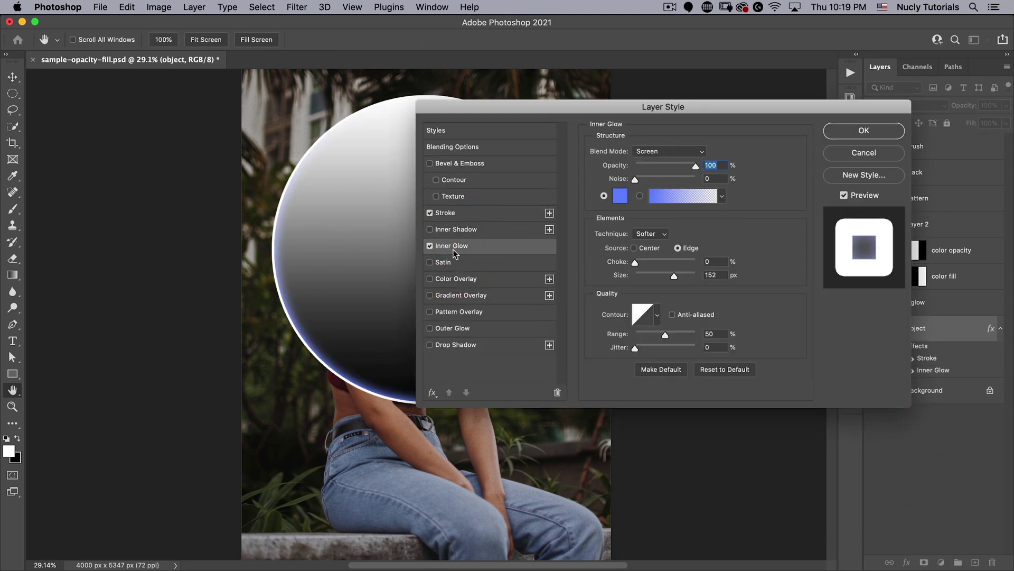
{"action": "left_click", "coordinate": [461, 329]}
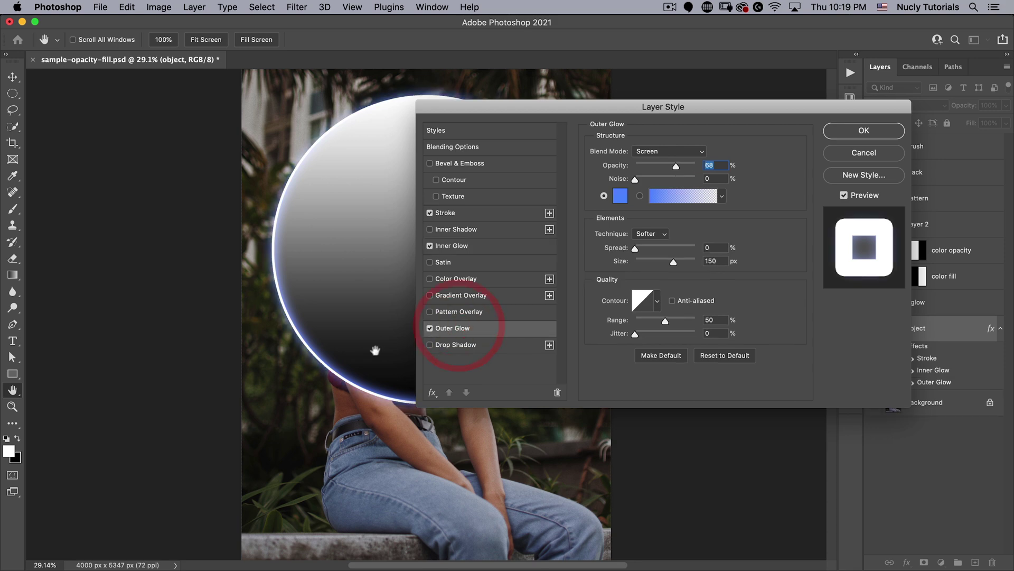
{"action": "left_click_drag", "start_coordinate": [475, 106], "coordinate": [467, 142]}
{"action": "left_click", "coordinate": [856, 167]}
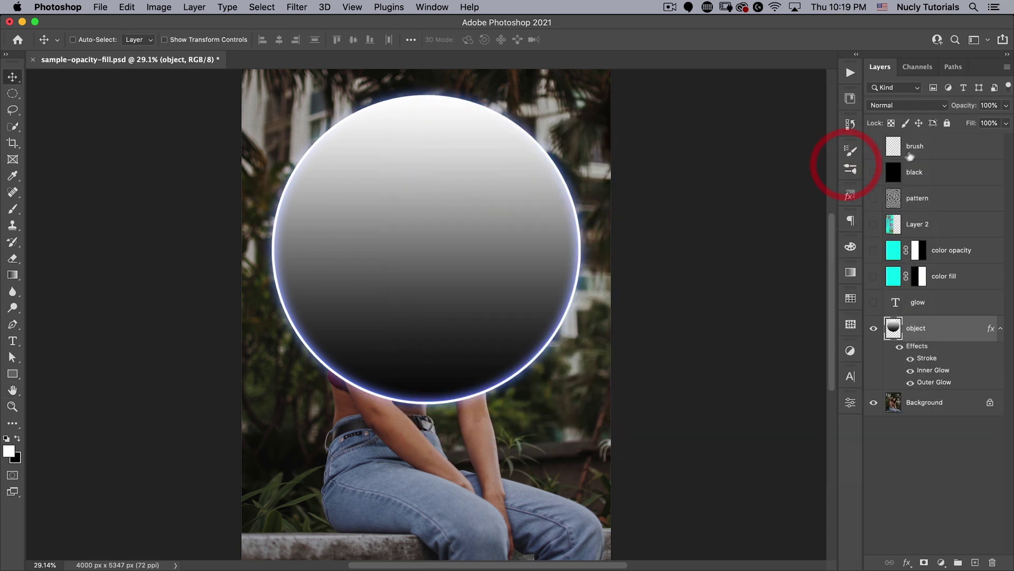
- Try a lower opacity on the object layer and restore it to 100%
{"action": "left_click_drag", "start_coordinate": [958, 108], "coordinate": [913, 111]}
{"action": "type", "text": "100"}
{"action": "key", "text": "Return"}
- Set the object layer's fill to 0% so only its layer effects show
{"action": "left_click_drag", "start_coordinate": [972, 125], "coordinate": [924, 131]}
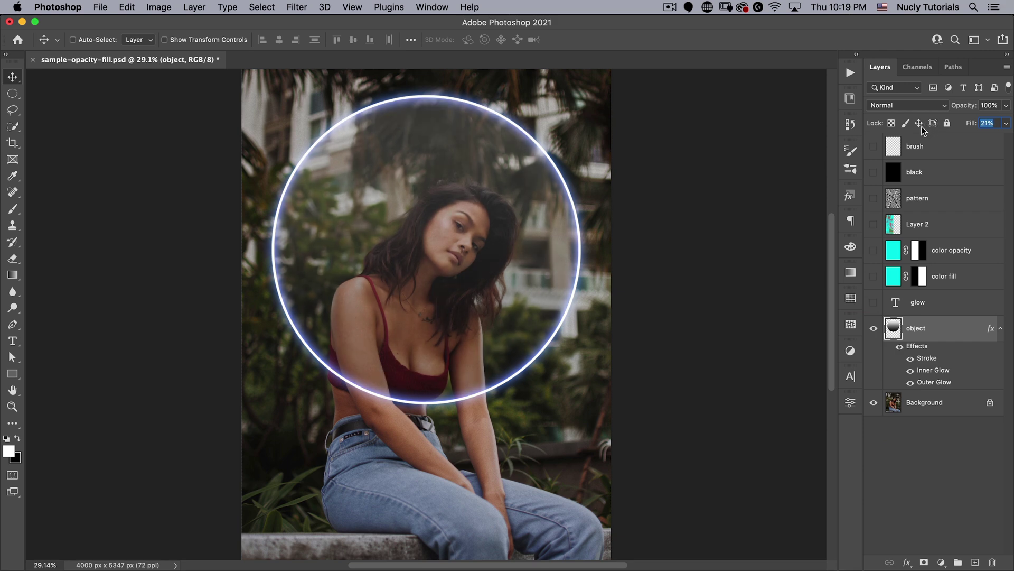
{"action": "key", "text": "Return"}
{"action": "left_click_drag", "start_coordinate": [972, 125], "coordinate": [908, 125]}
{"action": "key", "text": "Return"}
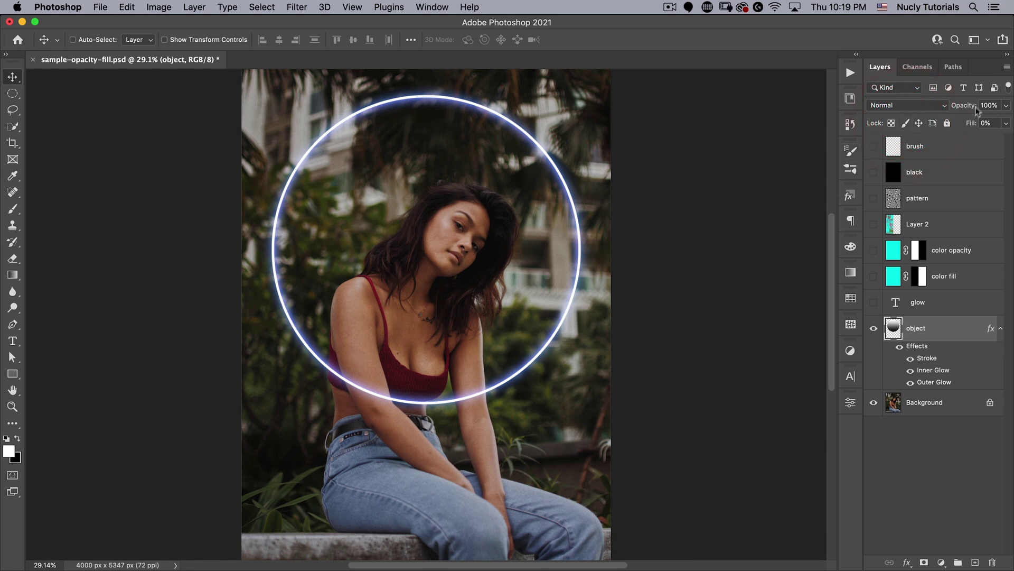
{"action": "left_click", "coordinate": [962, 123]}
- Show the glow text layer with a copy of the object layer's effects and set its fill to 0%
{"action": "left_click", "coordinate": [874, 304]}
{"action": "left_click", "coordinate": [912, 298]}
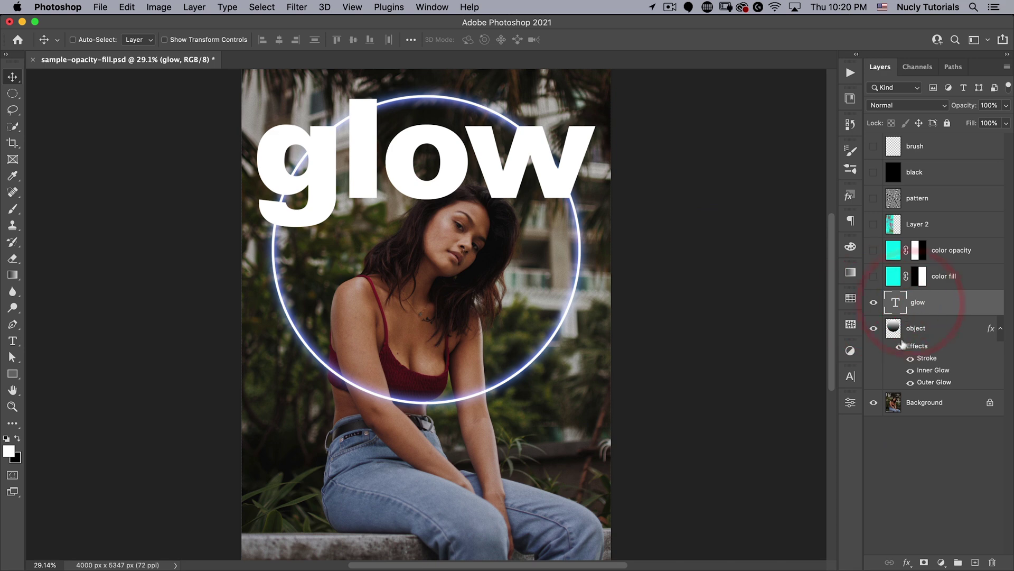
{"action": "key", "text": "super+alt"}
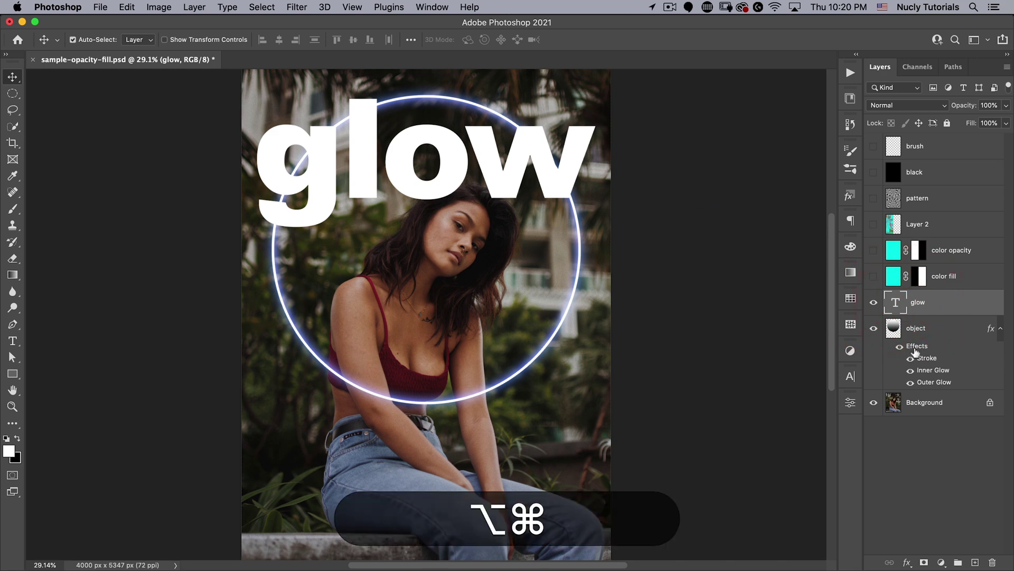
{"action": "left_click_drag", "start_coordinate": [916, 347], "coordinate": [920, 304]}
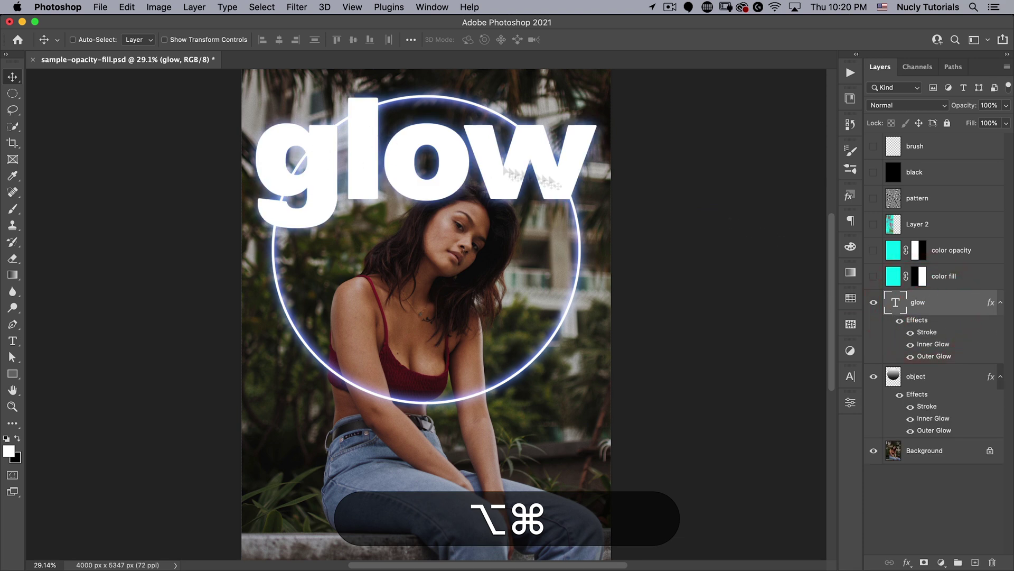
{"action": "left_click_drag", "start_coordinate": [971, 123], "coordinate": [817, 126]}
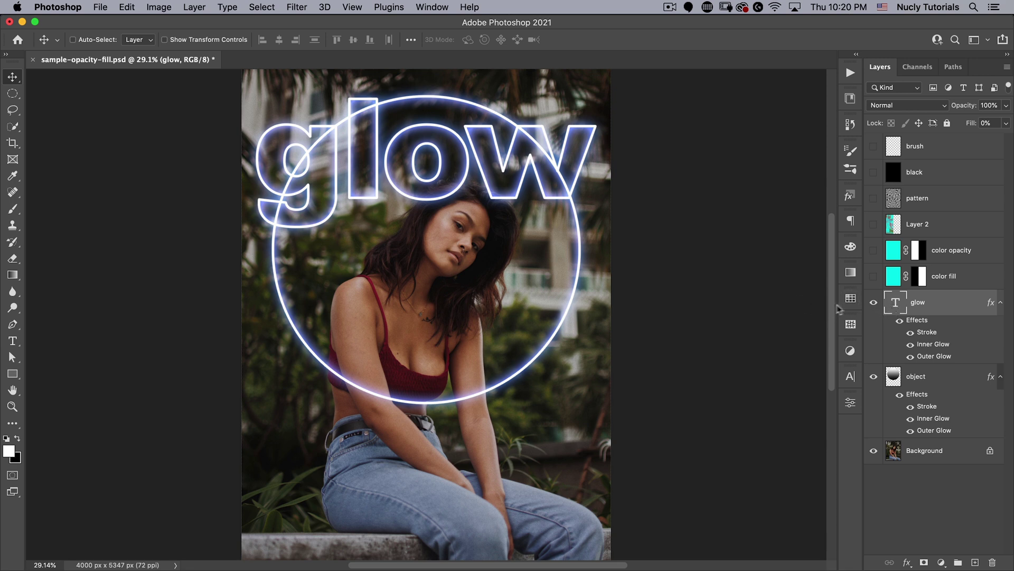
- Hide the glow and object layers and select the woman on the Background layer with Select Subject
{"action": "left_click", "coordinate": [873, 302]}
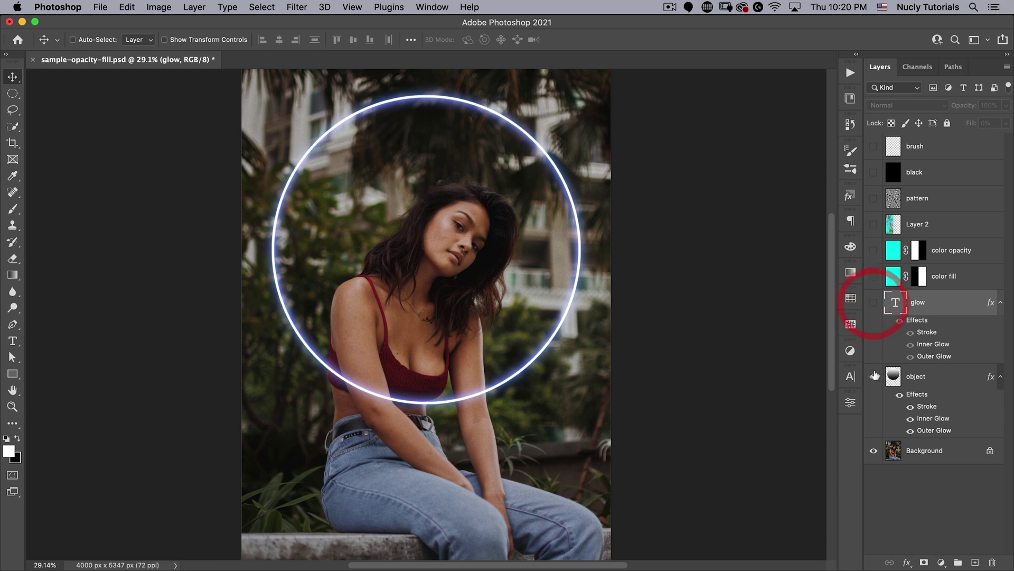
{"action": "left_click", "coordinate": [874, 376]}
{"action": "left_click", "coordinate": [914, 454]}
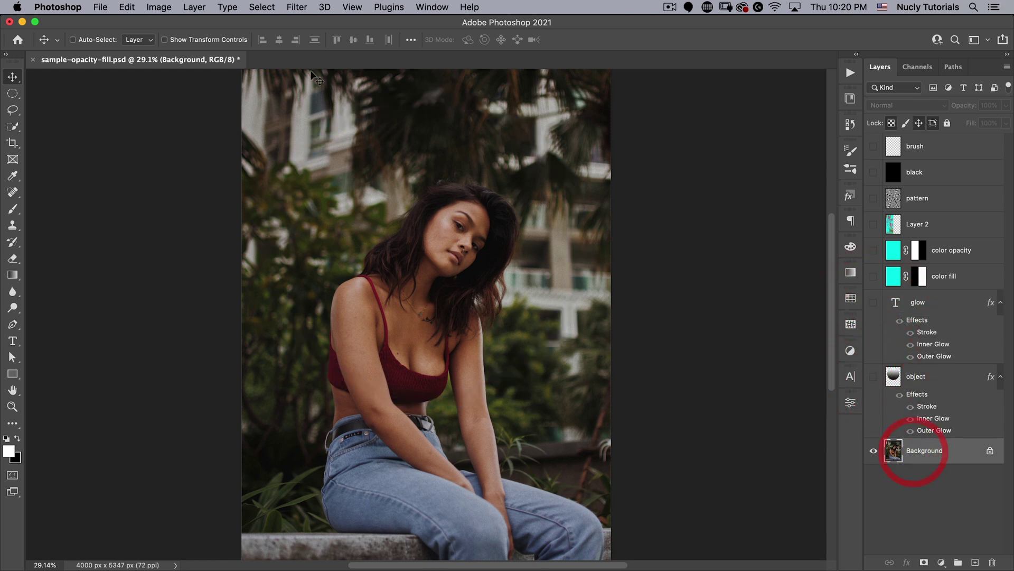
{"action": "key", "text": "w"}
{"action": "left_click", "coordinate": [380, 40]}
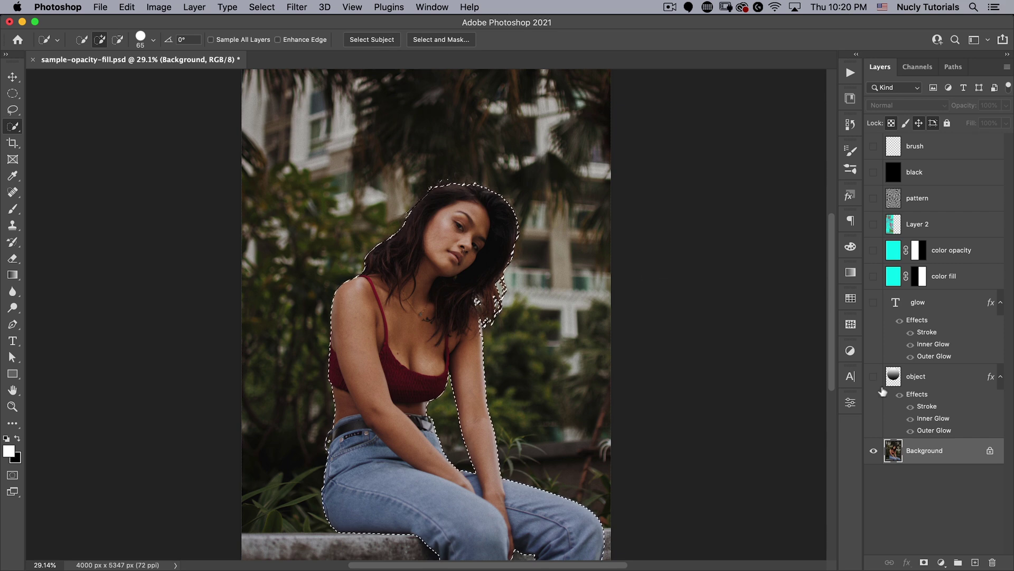
- Show the glow text layer and add an inverted layer mask from the selection so the text sits behind the woman
{"action": "left_click", "coordinate": [873, 302]}
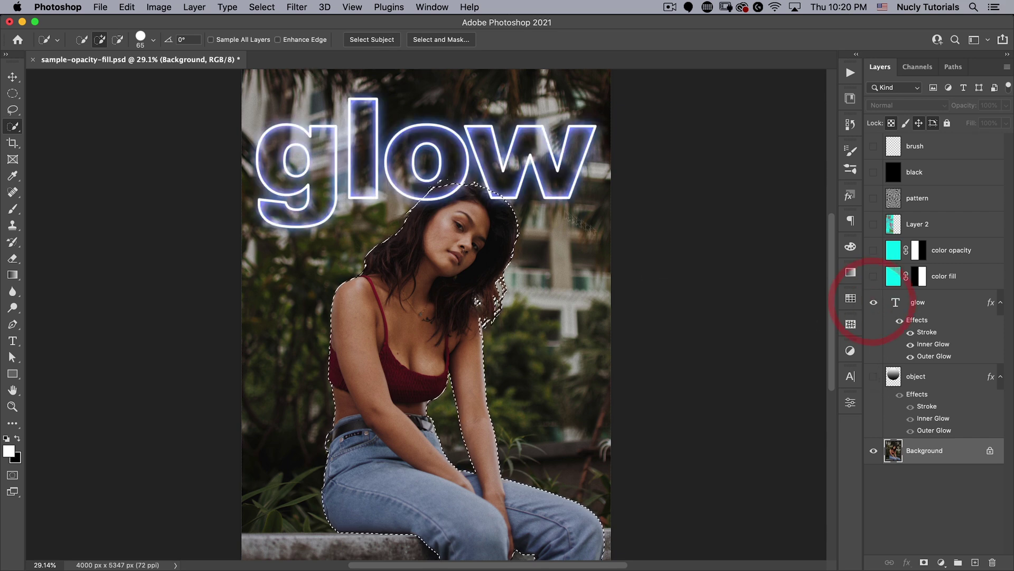
{"action": "left_click", "coordinate": [918, 302]}
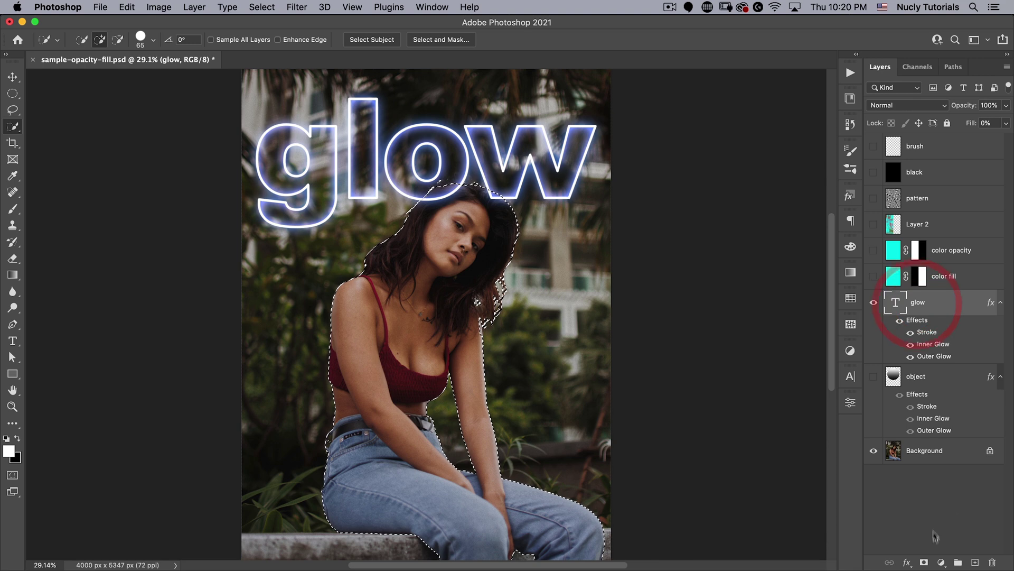
{"action": "key", "text": "alt"}
{"action": "left_click", "coordinate": [926, 561], "text": "alt"}
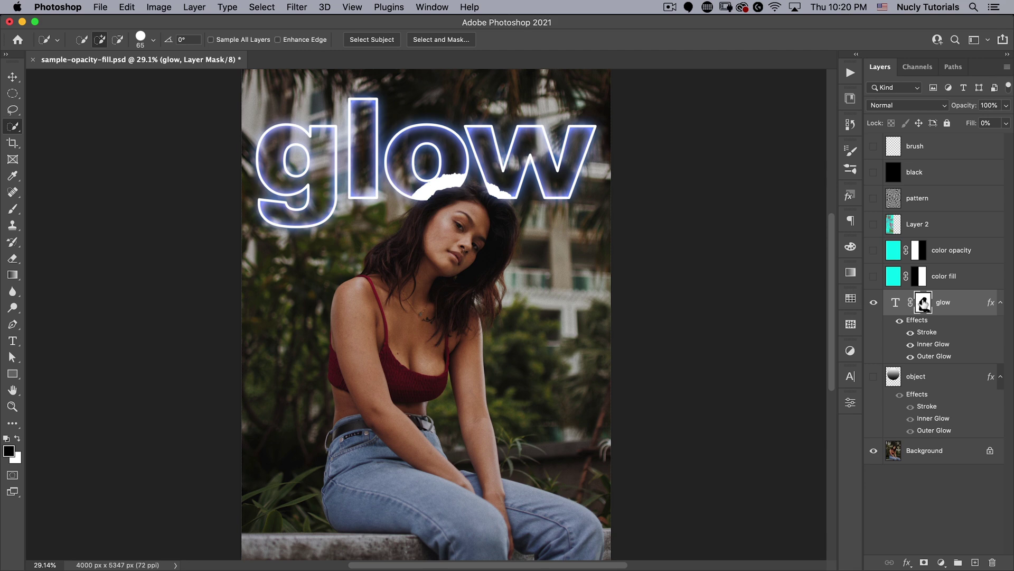
{"action": "key", "text": "v"}
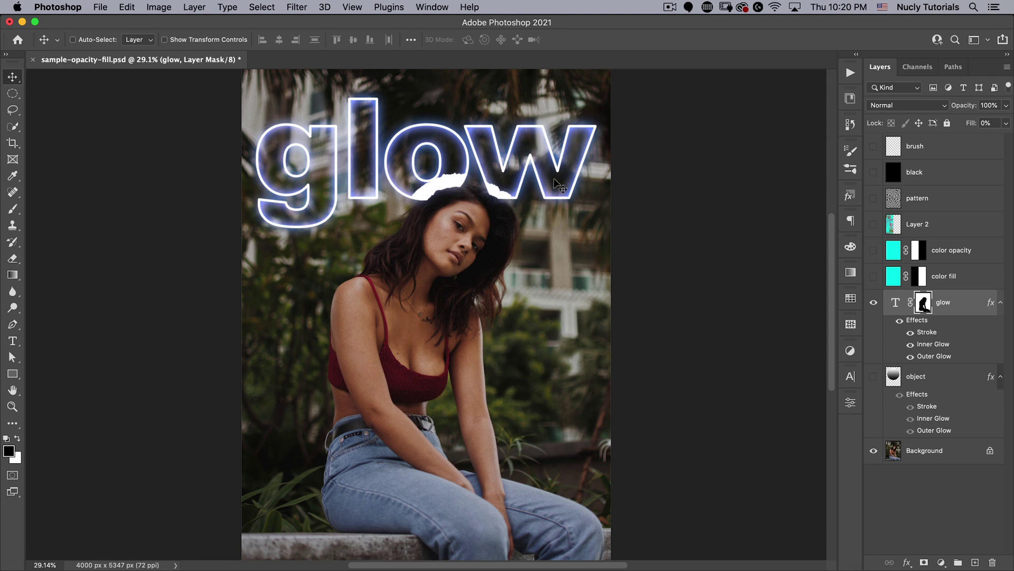
- Enable Layer Mask Hides Effects in the glow layer's blending options and compare the image with the layer hidden and shown
{"action": "double_click", "coordinate": [991, 308]}
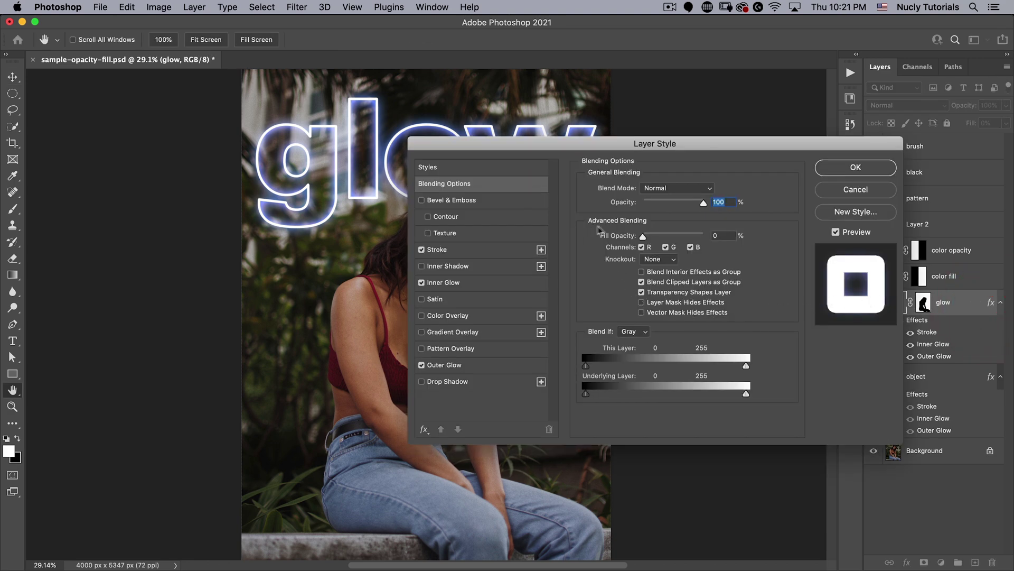
{"action": "left_click", "coordinate": [642, 302]}
{"action": "left_click", "coordinate": [856, 167]}
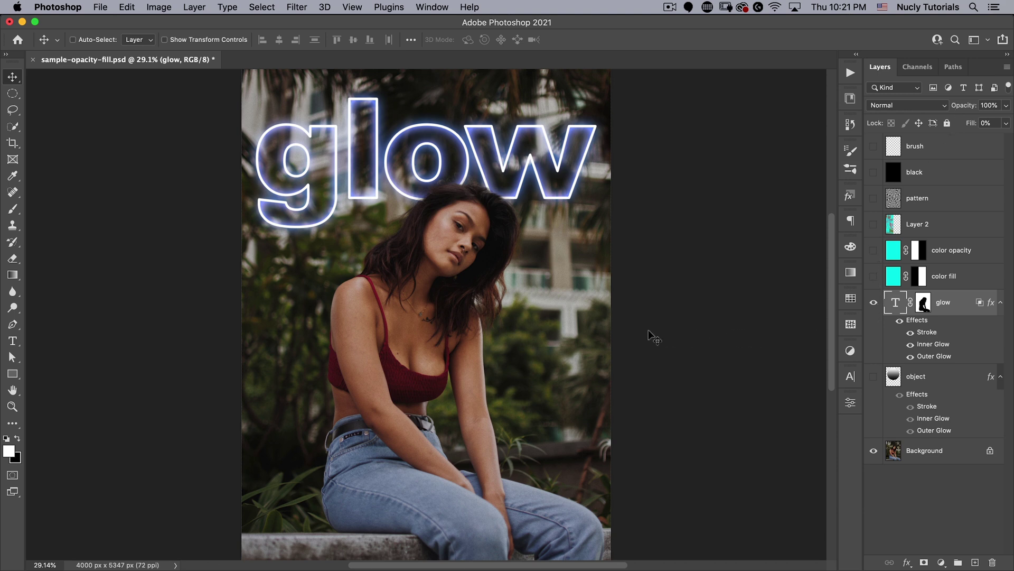
{"action": "left_click", "coordinate": [874, 303]}
{"action": "left_click", "coordinate": [873, 302]}
- Try 43% opacity and 11% fill on the glow layer, restoring them to 100% and 0%
{"action": "left_click", "coordinate": [894, 305]}
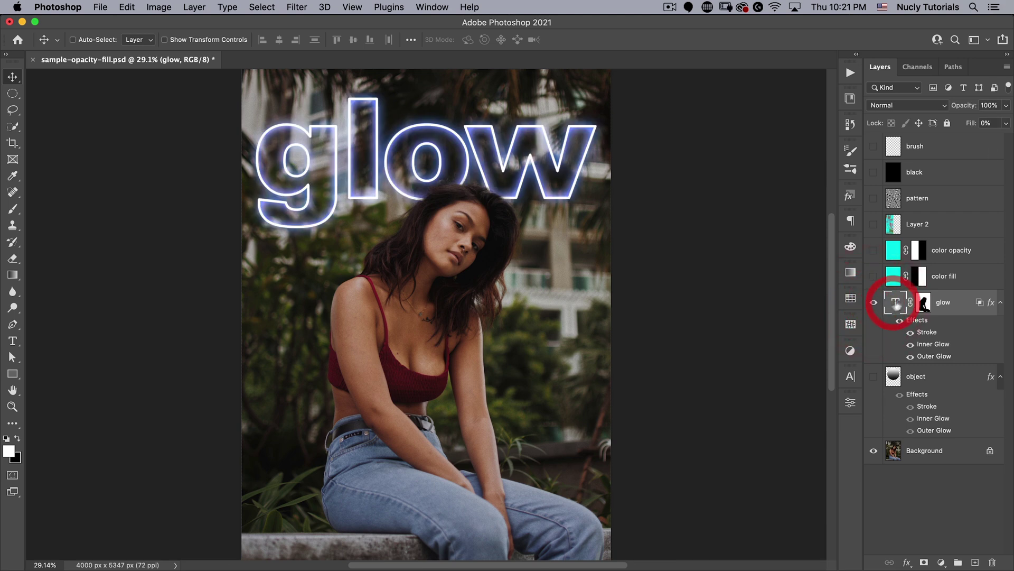
{"action": "left_click", "coordinate": [986, 105]}
{"action": "type", "text": "43"}
{"action": "key", "text": "Return"}
{"action": "type", "text": "100"}
{"action": "key", "text": "Return"}
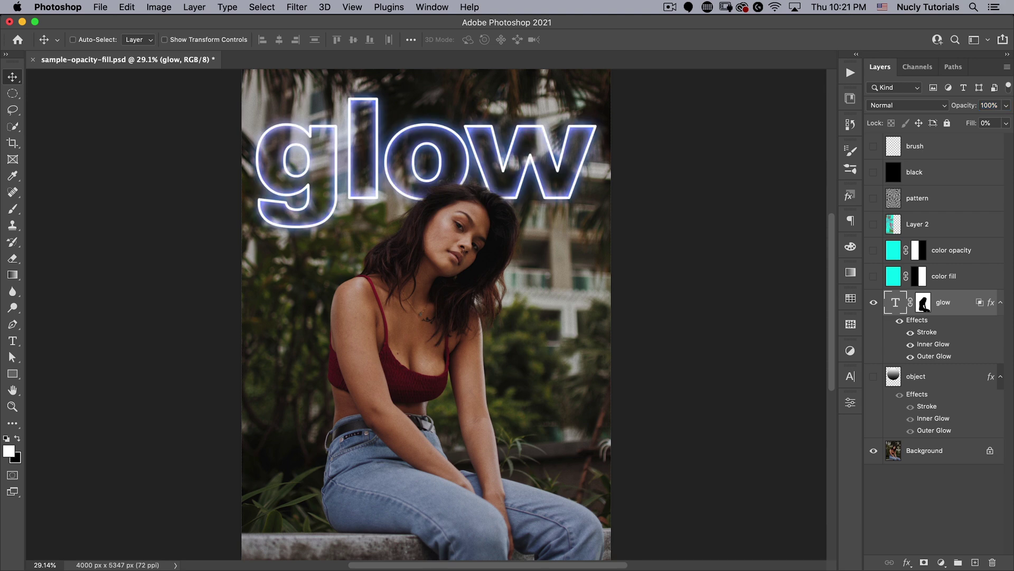
{"action": "mouse_move", "coordinate": [971, 129]}
{"action": "left_mouse_down"}
{"action": "mouse_move", "coordinate": [989, 129]}
{"action": "mouse_move", "coordinate": [969, 128]}
{"action": "left_mouse_up"}
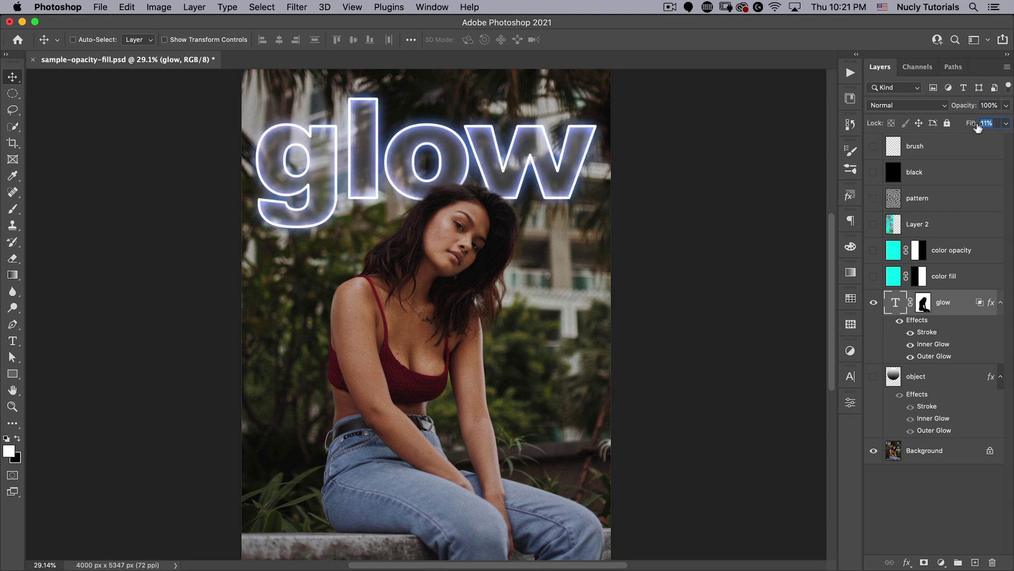
{"action": "left_click", "coordinate": [898, 120]}
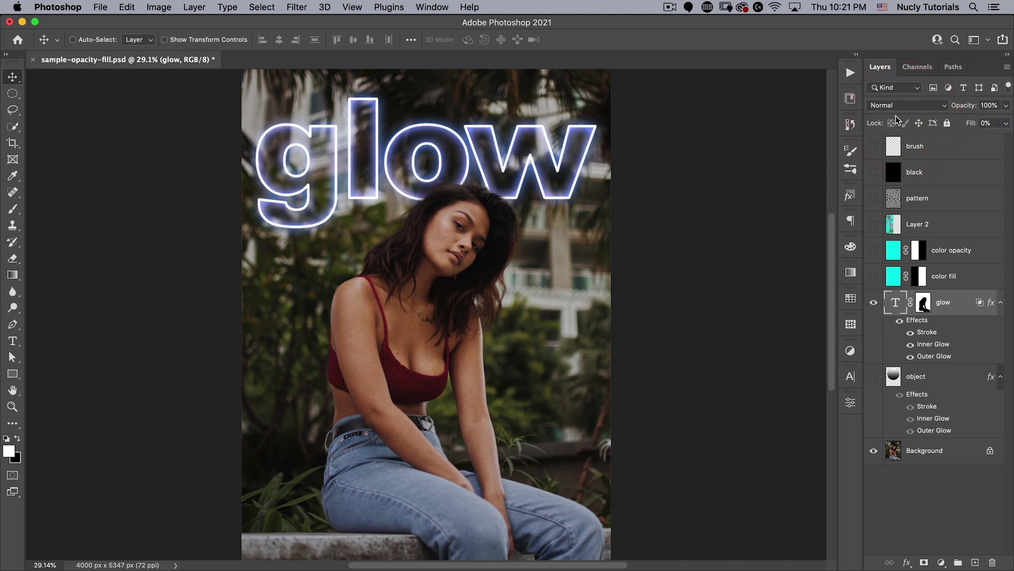
- Hide the glow layer and show the color opacity and color fill layers
{"action": "left_click", "coordinate": [874, 304]}
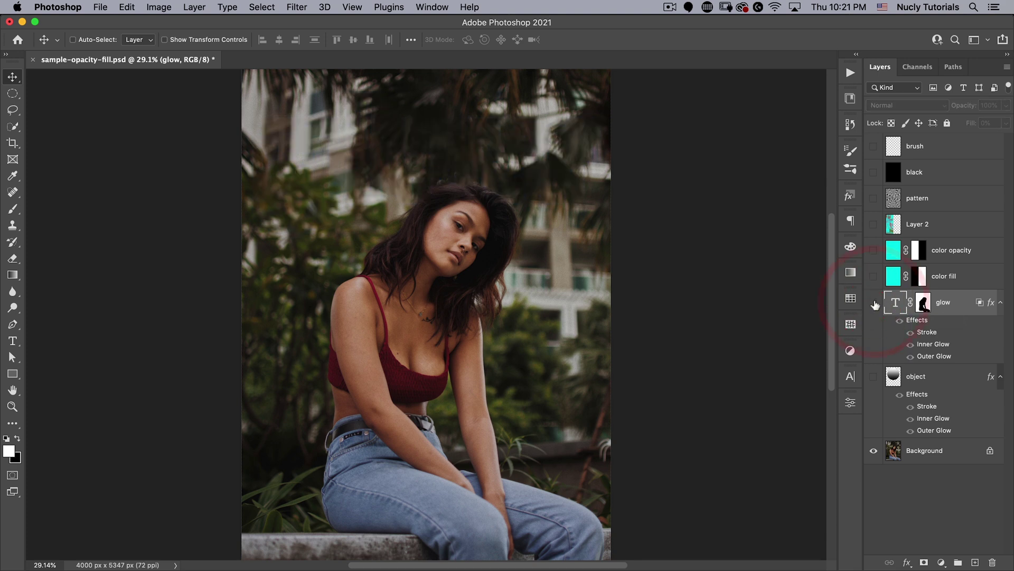
{"action": "left_click", "coordinate": [891, 277]}
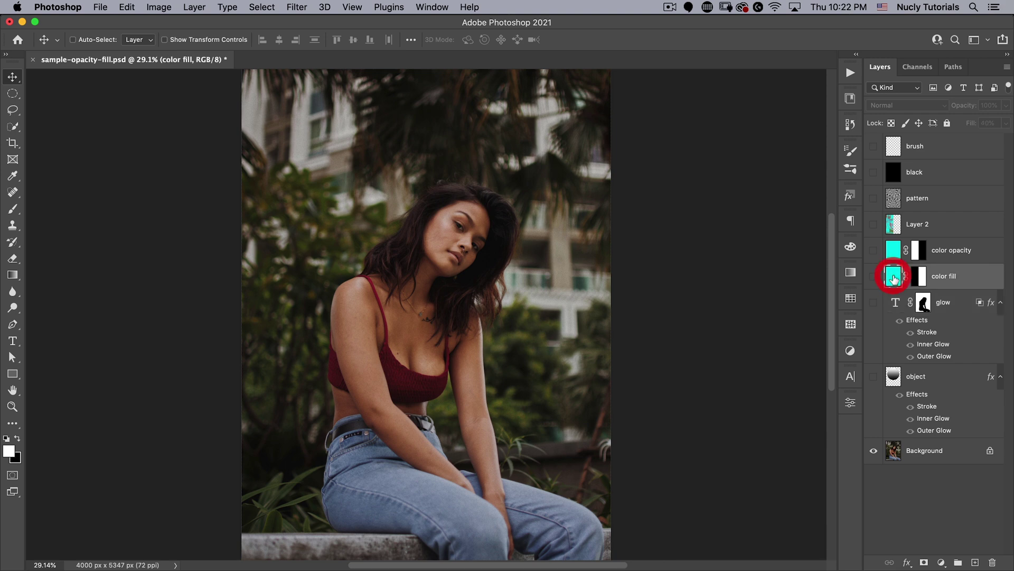
{"action": "left_click", "coordinate": [893, 251]}
{"action": "left_click", "coordinate": [873, 250]}
{"action": "left_click", "coordinate": [876, 273]}
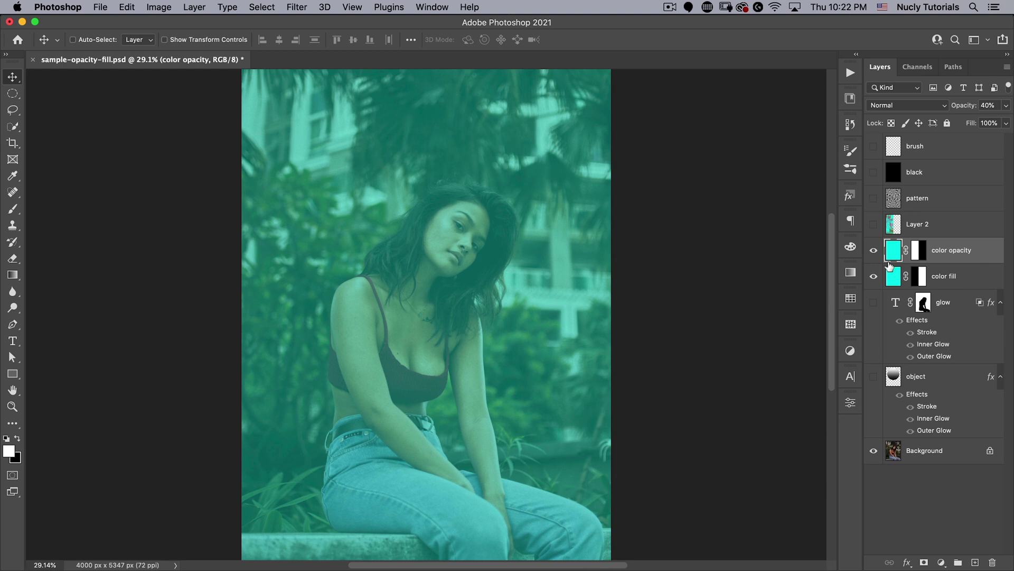
- Compare the opacity and fill settings of the color opacity and color fill layers
{"action": "left_click", "coordinate": [893, 277]}
{"action": "left_click", "coordinate": [894, 251]}
{"action": "left_click", "coordinate": [896, 286]}
{"action": "left_click", "coordinate": [897, 254]}
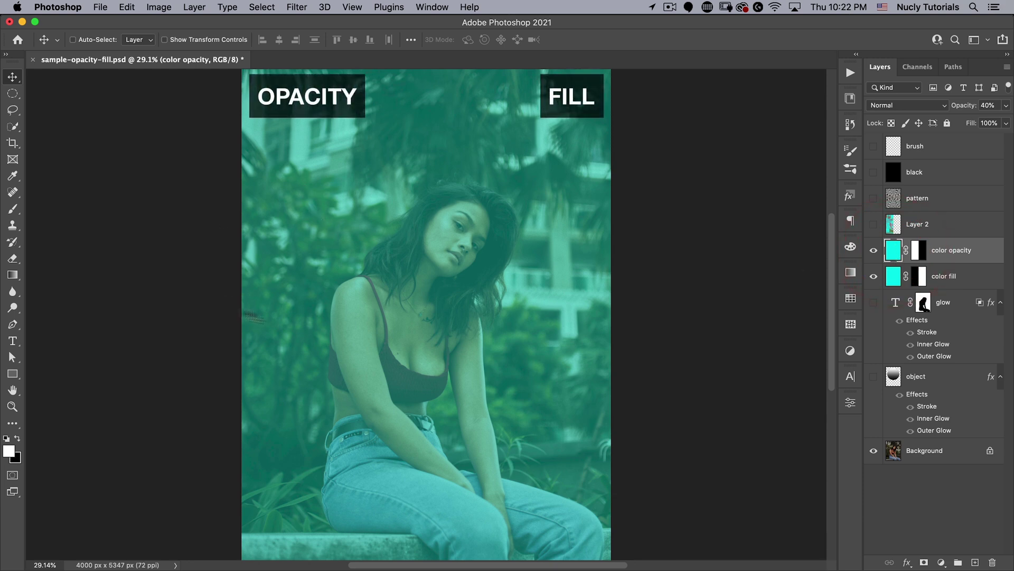
{"action": "left_click", "coordinate": [900, 280]}
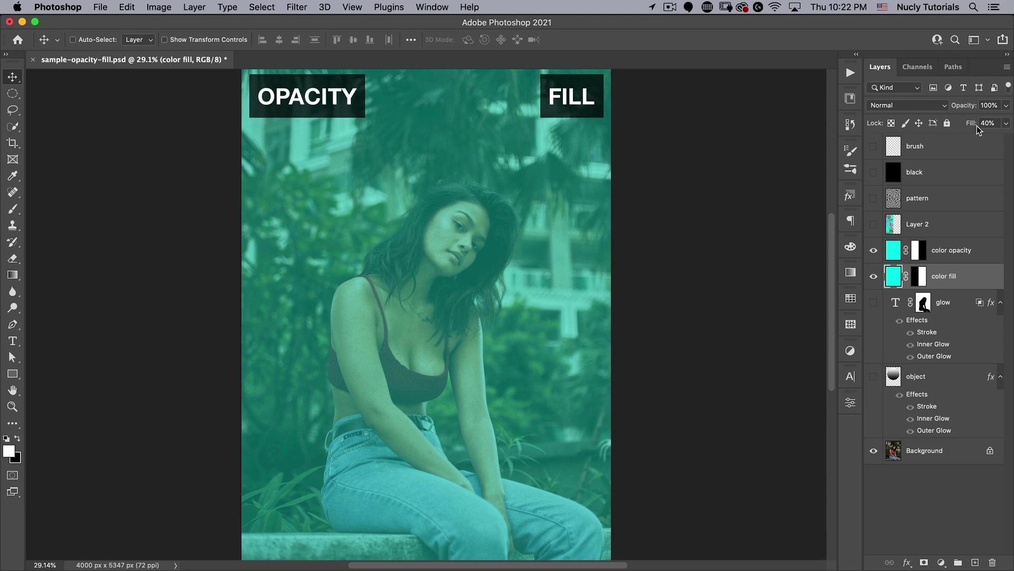
- Select the color opacity and color fill layers together and set their blend mode to Color Burn
{"action": "left_click", "coordinate": [947, 251]}
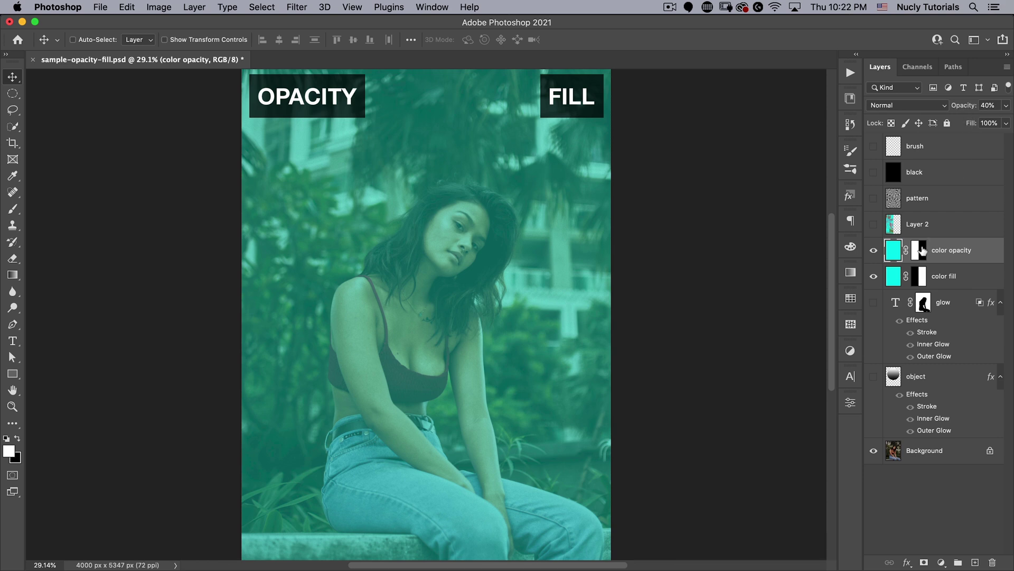
{"action": "left_click", "coordinate": [947, 275], "text": "shift"}
{"action": "left_click", "coordinate": [909, 106]}
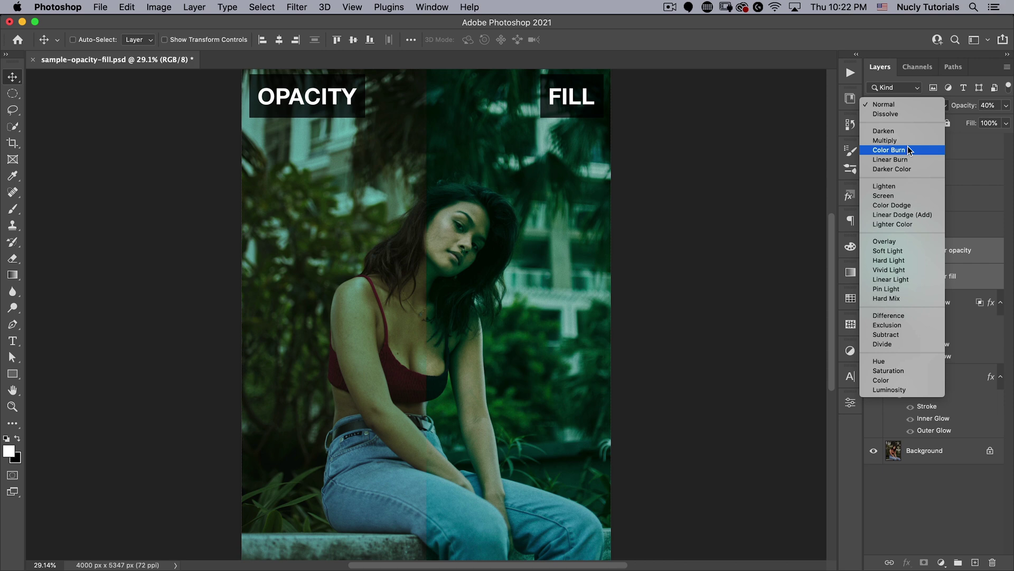
{"action": "left_click", "coordinate": [908, 148]}
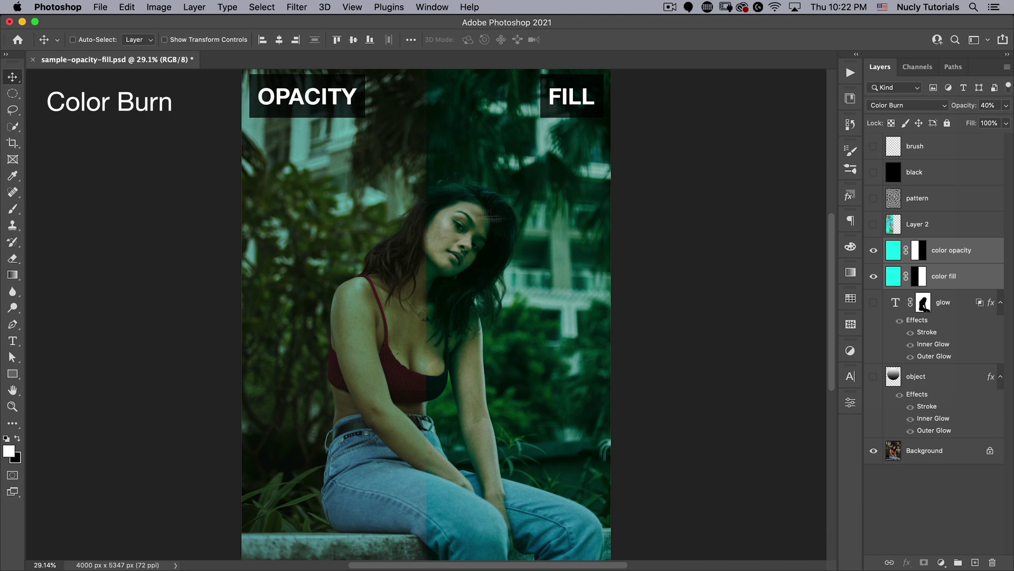
- Try Color Dodge on the color opacity and color fill layers, finishing with their blend mode set to Difference
{"action": "left_click", "coordinate": [893, 105]}
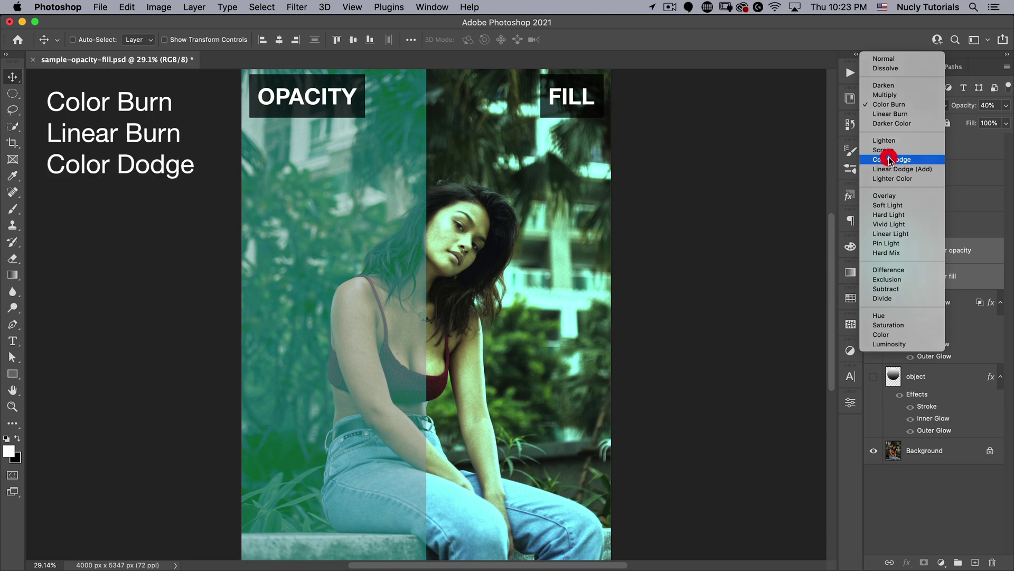
{"action": "left_click", "coordinate": [891, 160]}
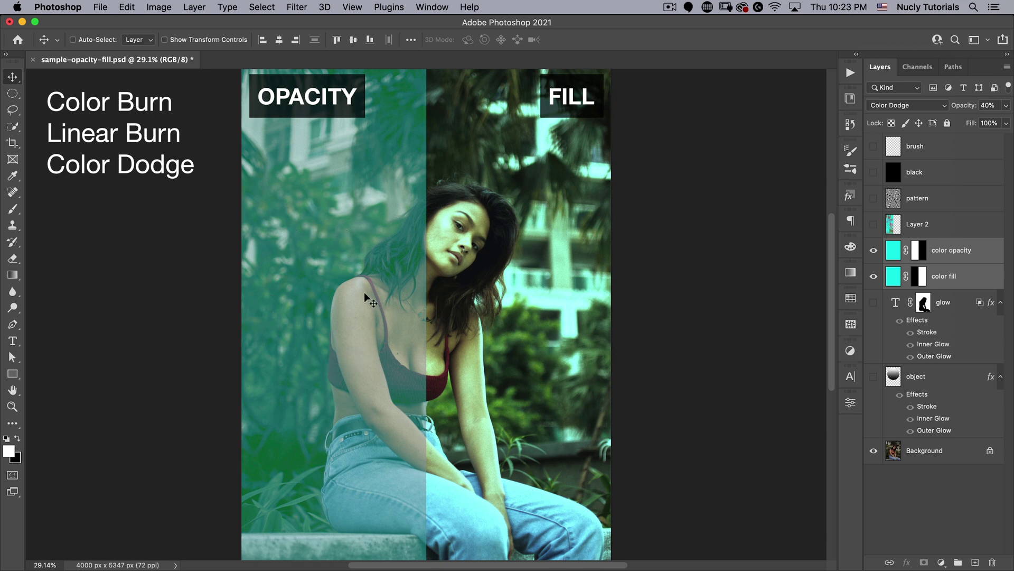
{"action": "left_click", "coordinate": [897, 105]}
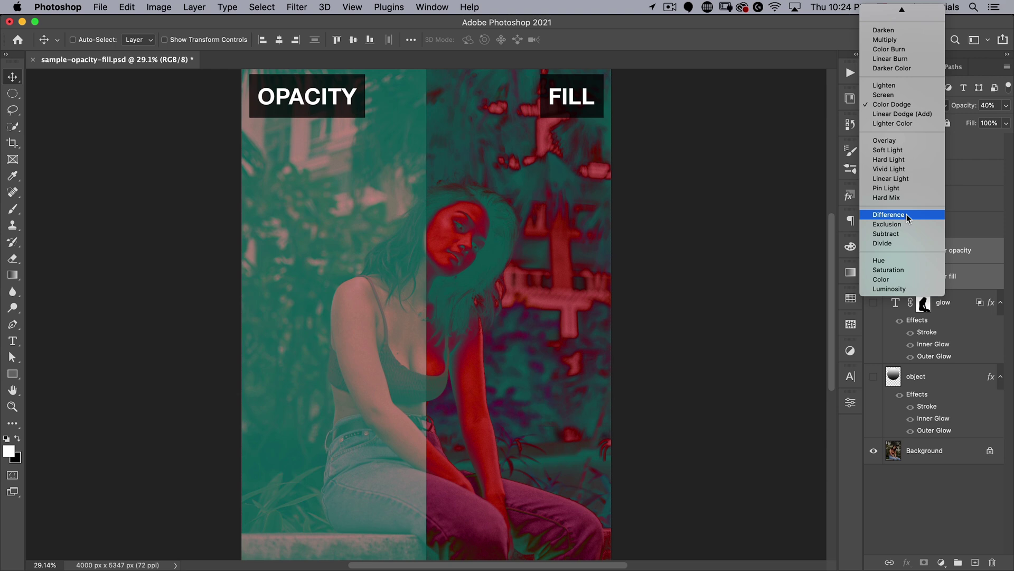
{"action": "left_click", "coordinate": [907, 215]}
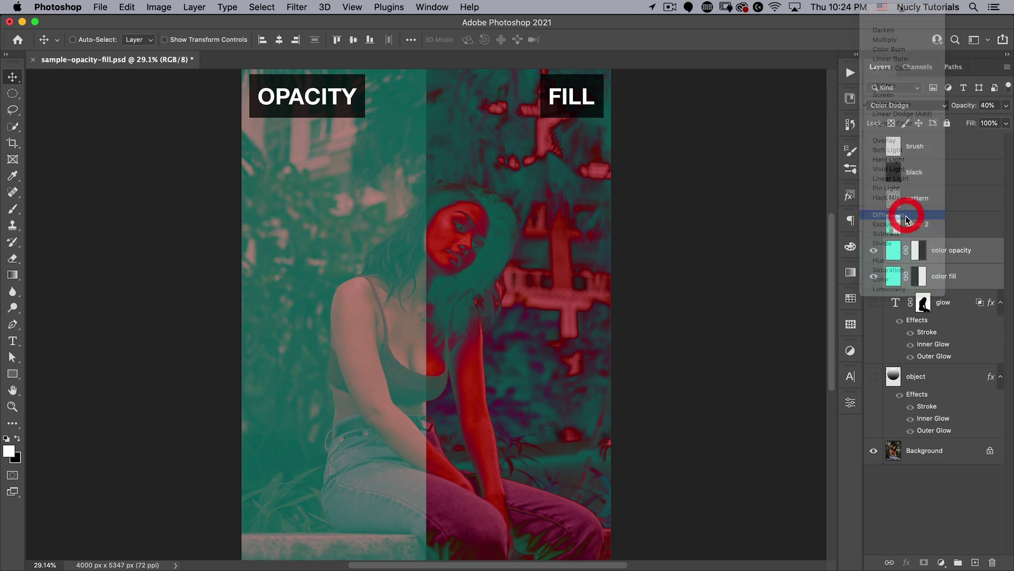
- Set the color opacity layer's opacity to 100% and the color fill layer's fill to 100%
{"action": "left_click", "coordinate": [892, 252]}
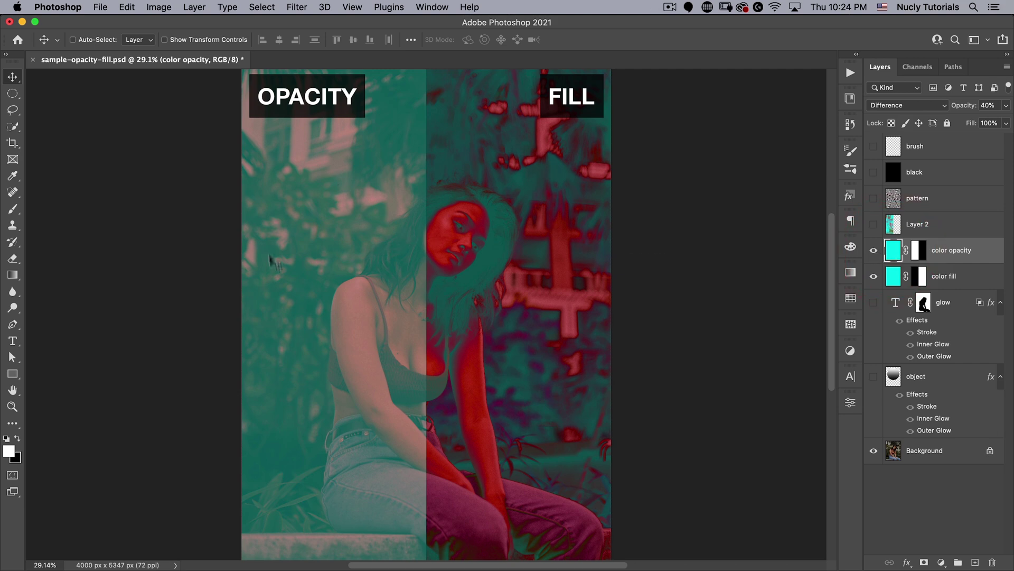
{"action": "left_click_drag", "start_coordinate": [969, 108], "coordinate": [998, 104]}
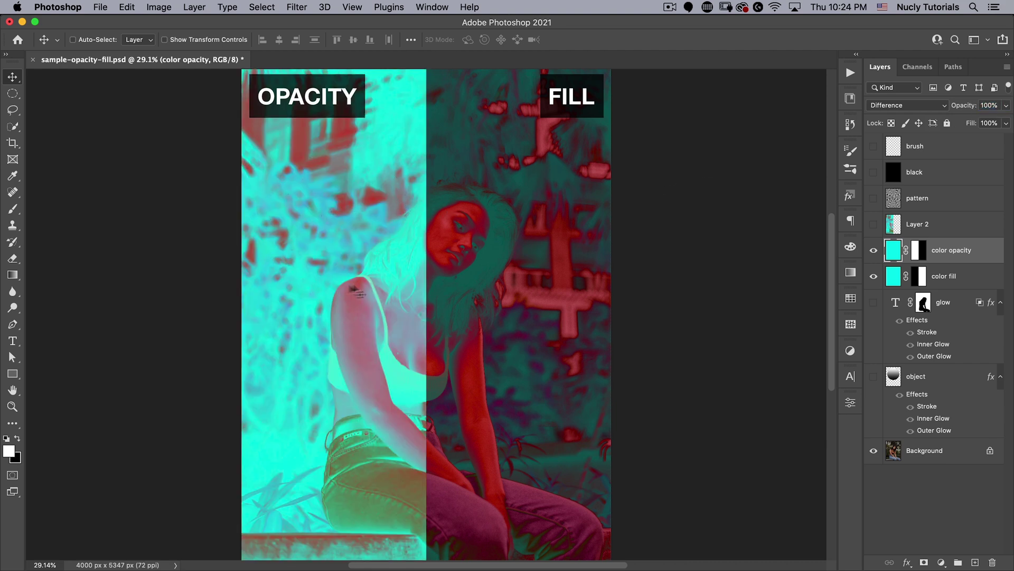
{"action": "left_click", "coordinate": [892, 277]}
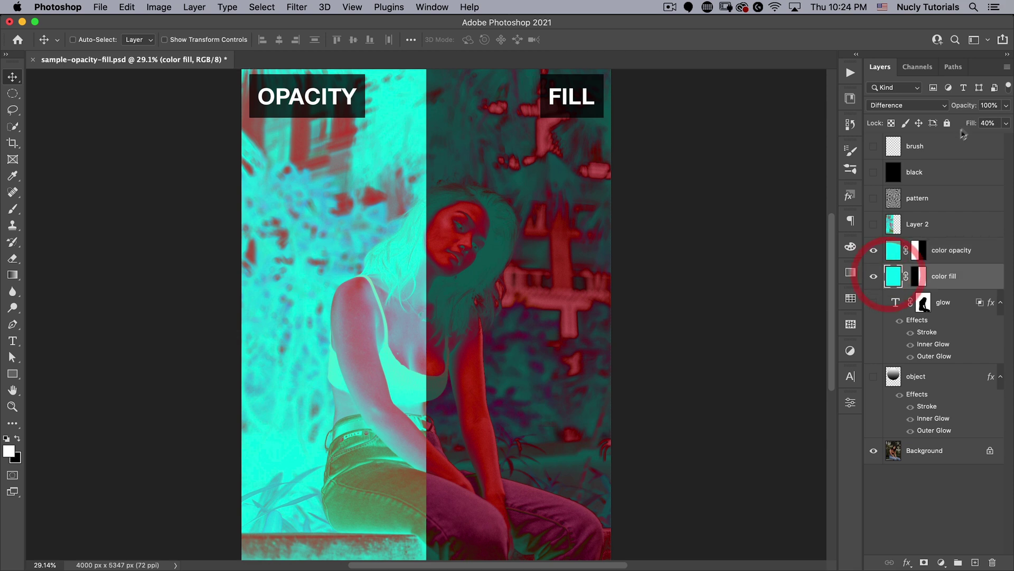
{"action": "left_click_drag", "start_coordinate": [970, 124], "coordinate": [1009, 125]}
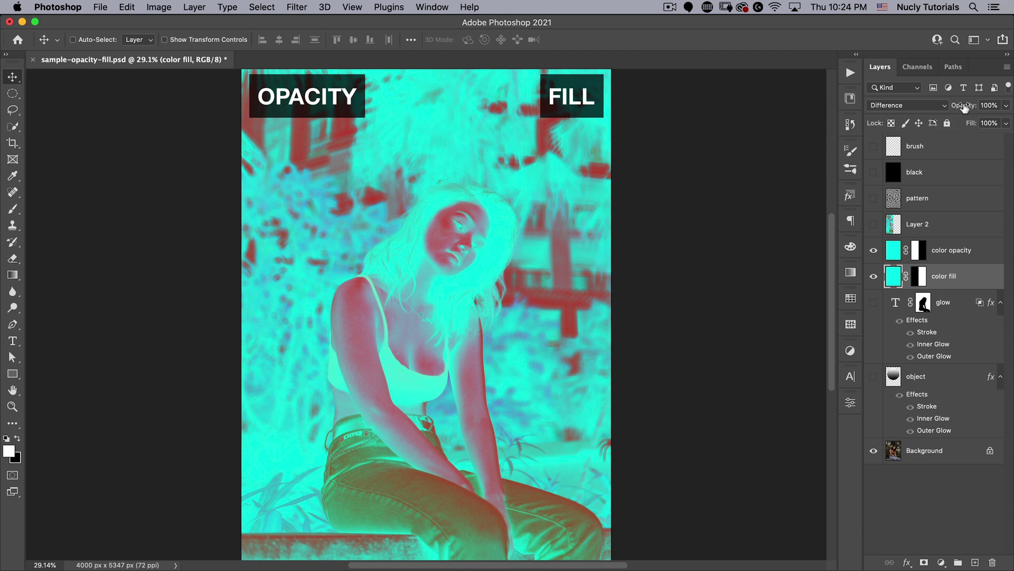
- Try lower opacity values such as 80% on the color opacity layer, restoring it to 100%
{"action": "left_click", "coordinate": [894, 255]}
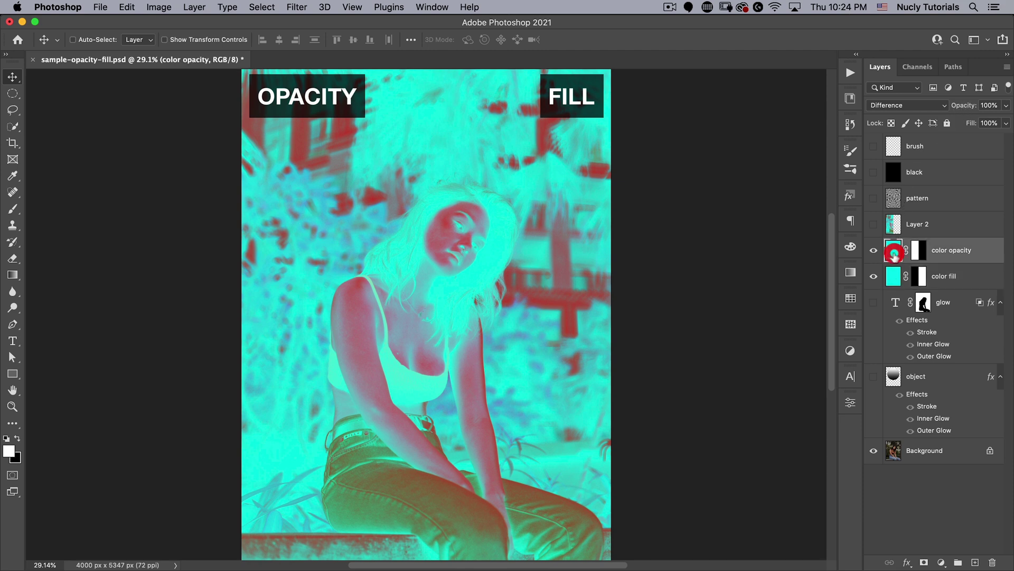
{"action": "left_click_drag", "start_coordinate": [955, 107], "coordinate": [920, 117]}
{"action": "type", "text": "100"}
{"action": "key", "text": "Return"}
{"action": "left_click_drag", "start_coordinate": [968, 107], "coordinate": [956, 106]}
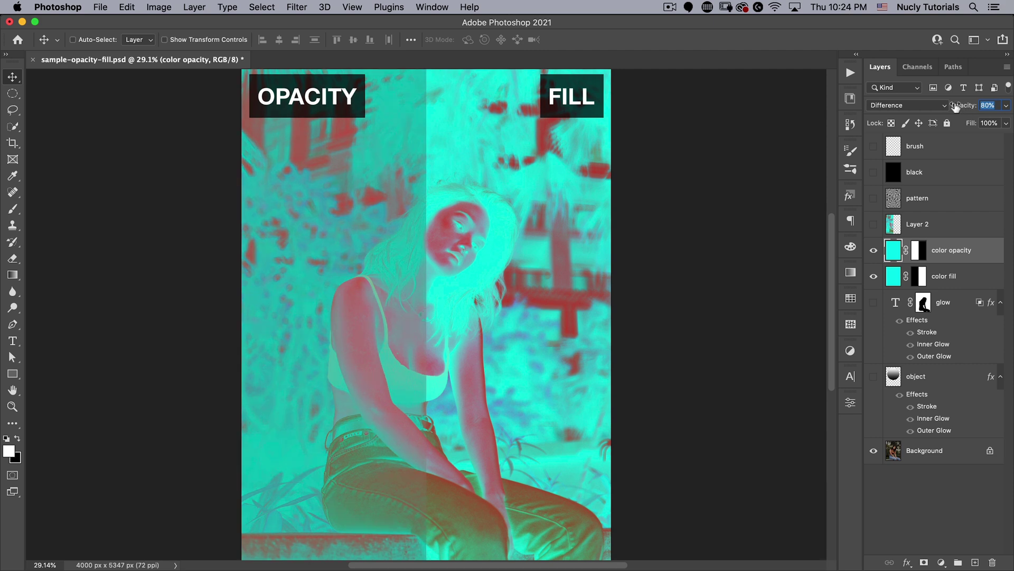
{"action": "type", "text": "100"}
{"action": "key", "text": "Return"}
- Hide both color layers and show Layer 2 in Normal blend mode at 100% opacity
{"action": "left_click", "coordinate": [873, 276]}
{"action": "left_click", "coordinate": [874, 250]}
{"action": "left_click", "coordinate": [919, 224]}
{"action": "left_click", "coordinate": [904, 105]}
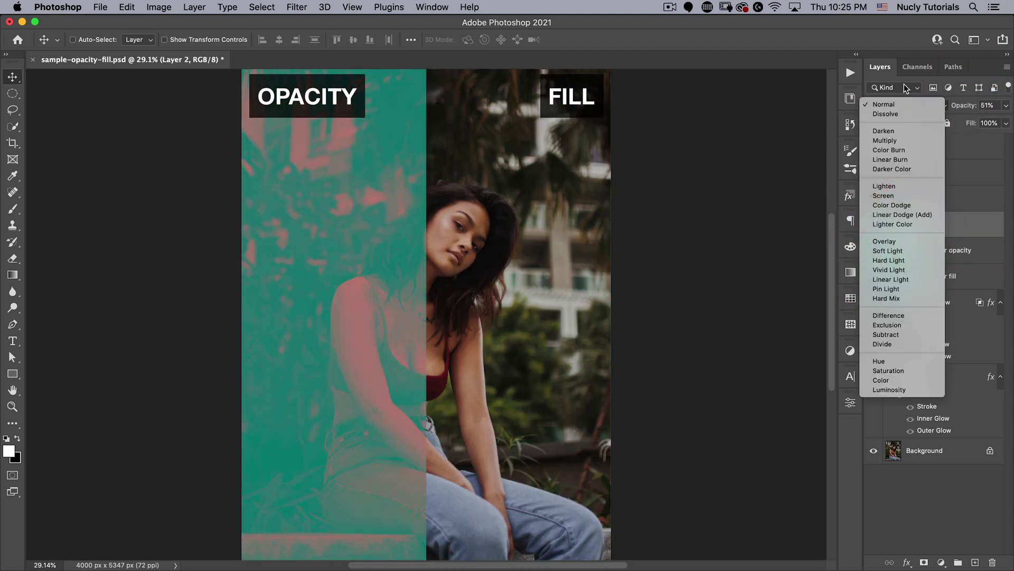
{"action": "left_click", "coordinate": [904, 104]}
{"action": "key", "text": "0"}
{"action": "key", "text": "Return"}
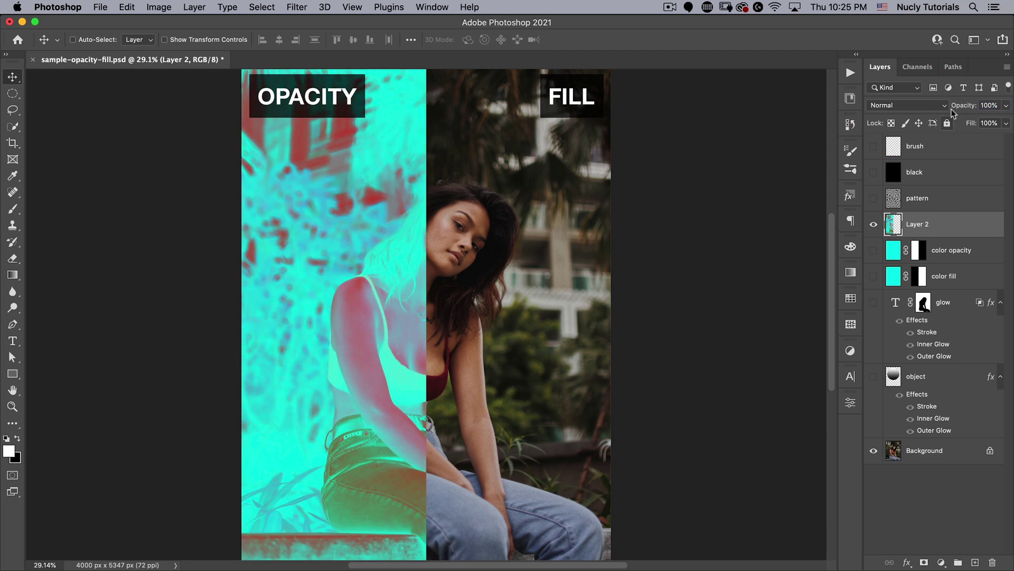
- Compare Layer 2 with the color opacity layer by toggling their visibility and checking the blend mode of Layer 2
{"action": "left_click", "coordinate": [886, 227]}
{"action": "left_click", "coordinate": [873, 224]}
{"action": "left_click", "coordinate": [873, 225]}
{"action": "left_click", "coordinate": [874, 225]}
{"action": "left_click", "coordinate": [874, 224]}
{"action": "left_click", "coordinate": [893, 252]}
{"action": "left_click", "coordinate": [891, 227]}
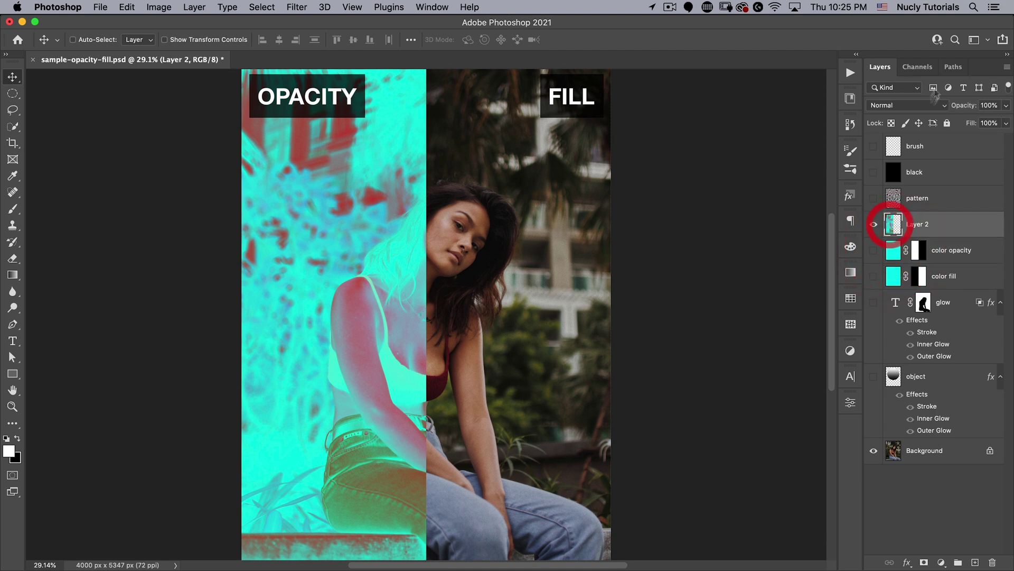
{"action": "left_click", "coordinate": [905, 104]}
{"action": "left_click", "coordinate": [905, 104]}
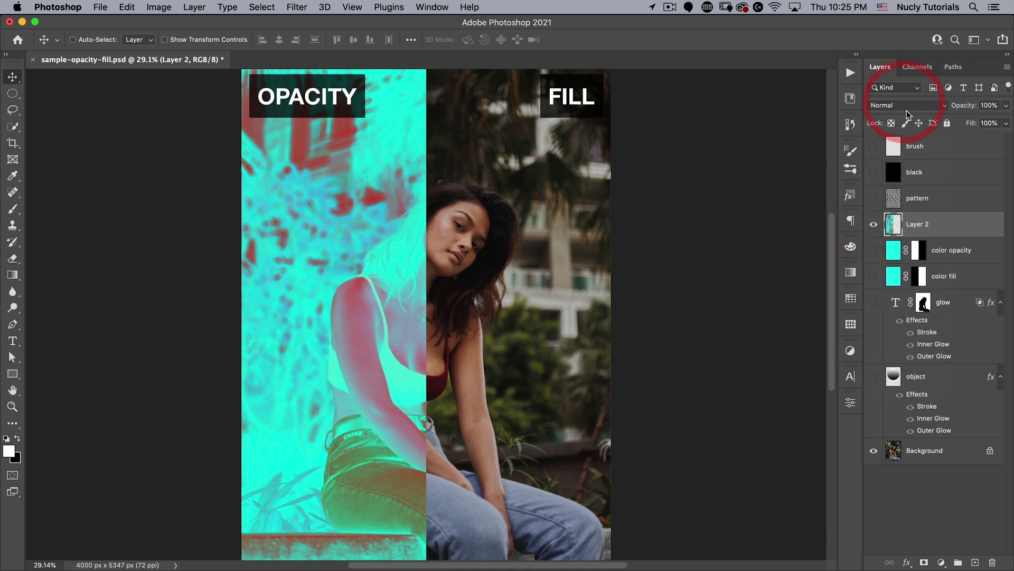
{"action": "left_click", "coordinate": [874, 224]}
{"action": "left_click", "coordinate": [874, 224]}
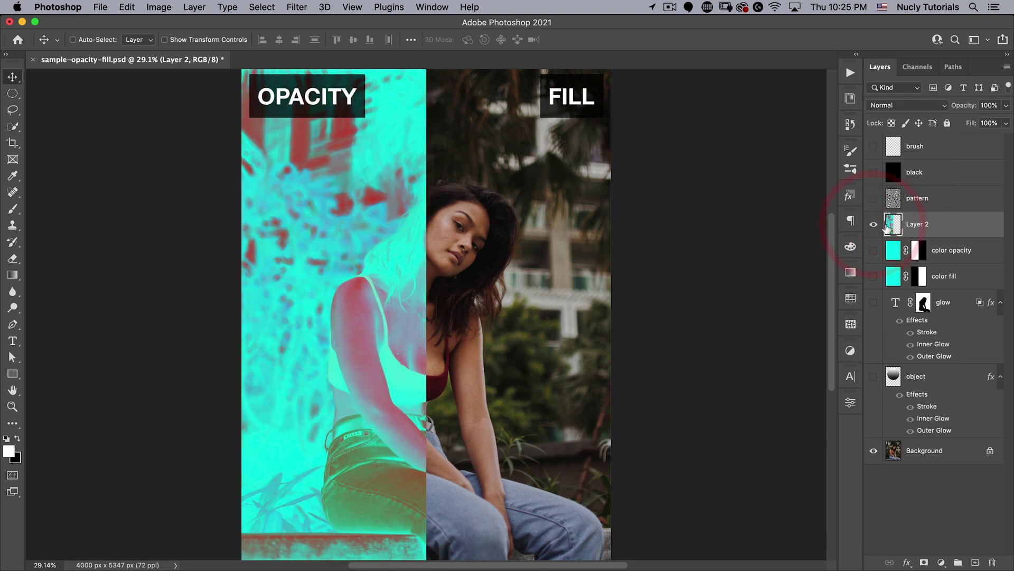
{"action": "left_click", "coordinate": [873, 225]}
{"action": "left_click", "coordinate": [874, 224]}
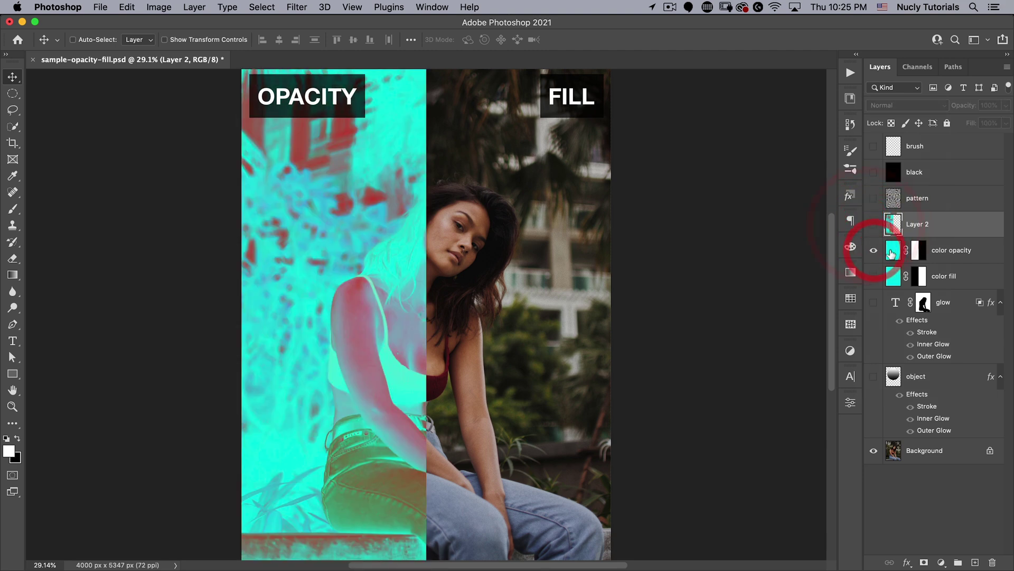
{"action": "left_click", "coordinate": [874, 224]}
{"action": "left_click", "coordinate": [874, 224]}
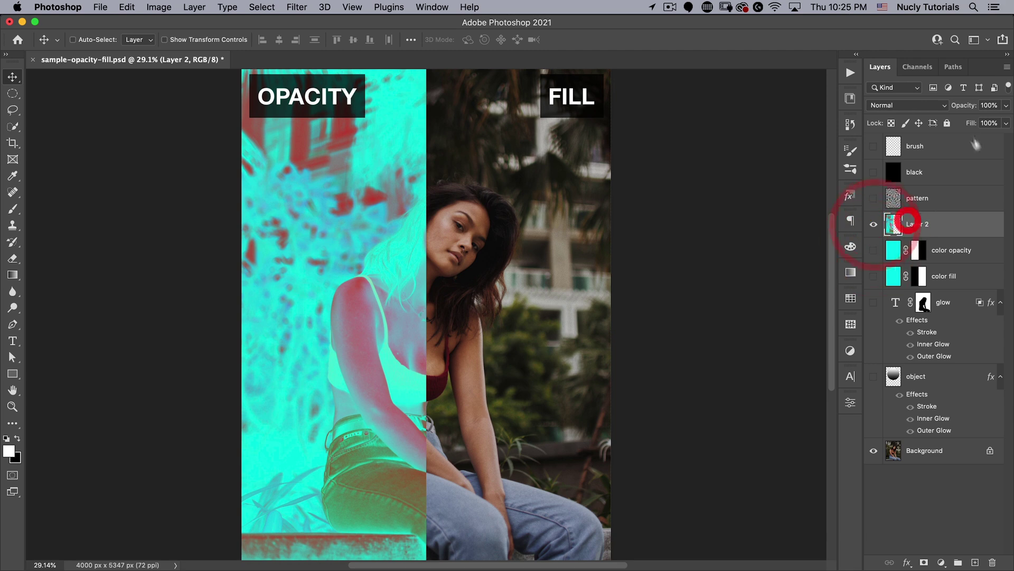
- Try reducing the opacity of Layer 2 to 41%, restoring it to 100%
{"action": "mouse_move", "coordinate": [964, 108]}
{"action": "left_mouse_down"}
{"action": "mouse_move", "coordinate": [907, 117]}
{"action": "mouse_move", "coordinate": [999, 109]}
{"action": "mouse_move", "coordinate": [953, 123]}
{"action": "left_mouse_up"}
{"action": "mouse_move", "coordinate": [944, 123]}
{"action": "left_mouse_down"}
{"action": "mouse_move", "coordinate": [929, 125]}
{"action": "mouse_move", "coordinate": [959, 115]}
{"action": "left_mouse_up"}
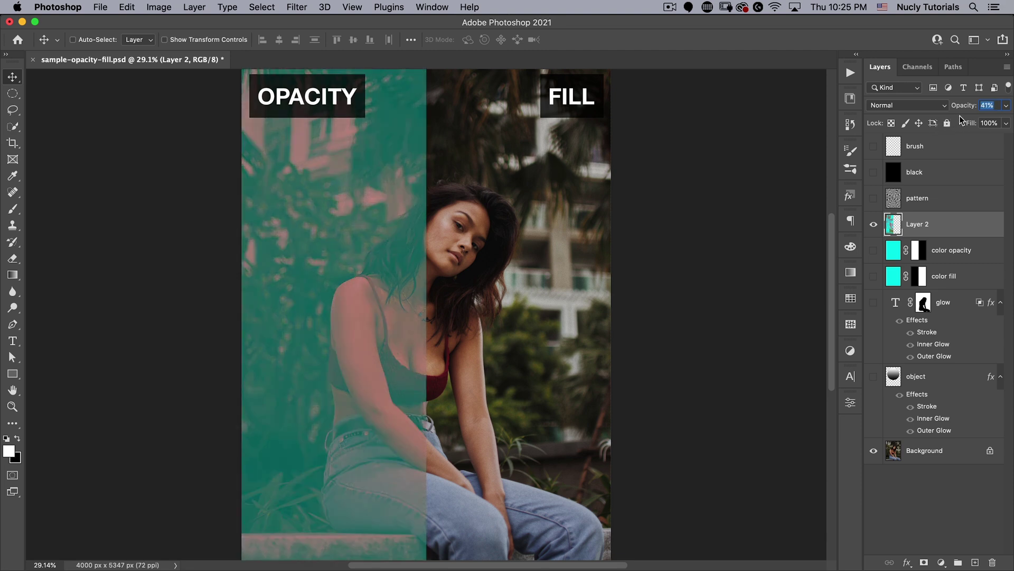
{"action": "left_click", "coordinate": [1007, 105]}
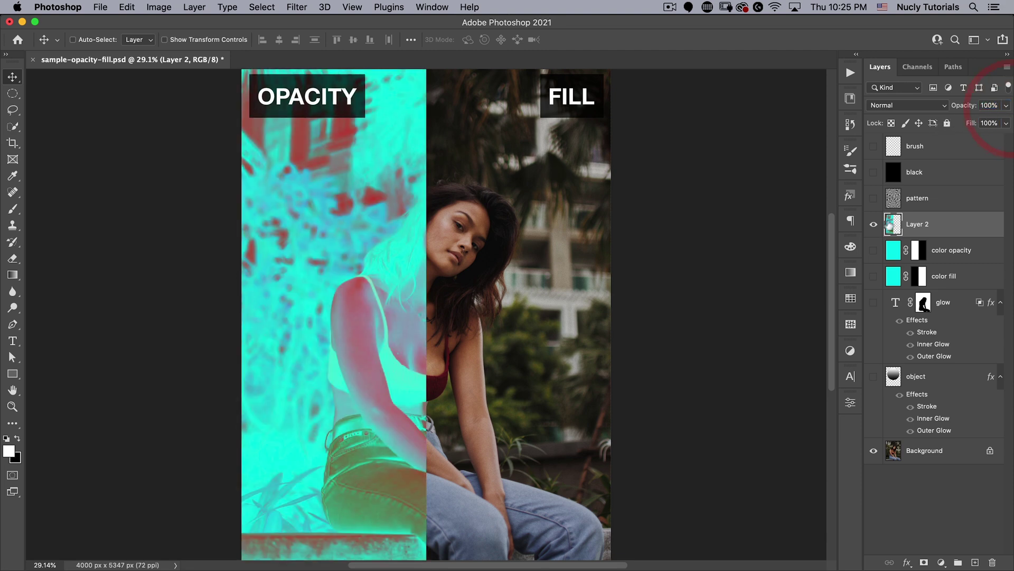
- Hide Layer 2, and show and select the color fill layer
{"action": "left_click", "coordinate": [874, 224]}
{"action": "left_click", "coordinate": [873, 275]}
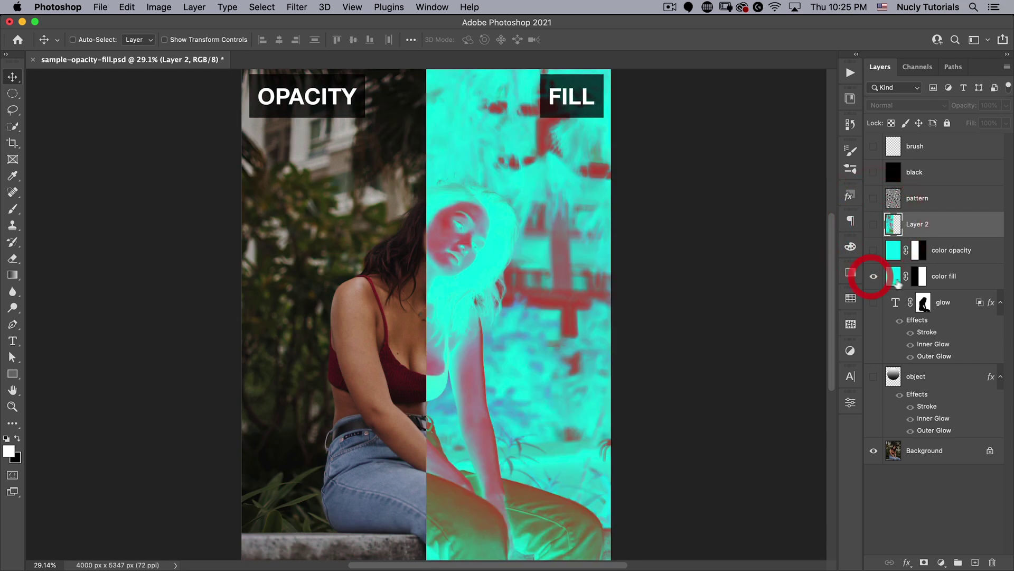
{"action": "left_click", "coordinate": [892, 276]}
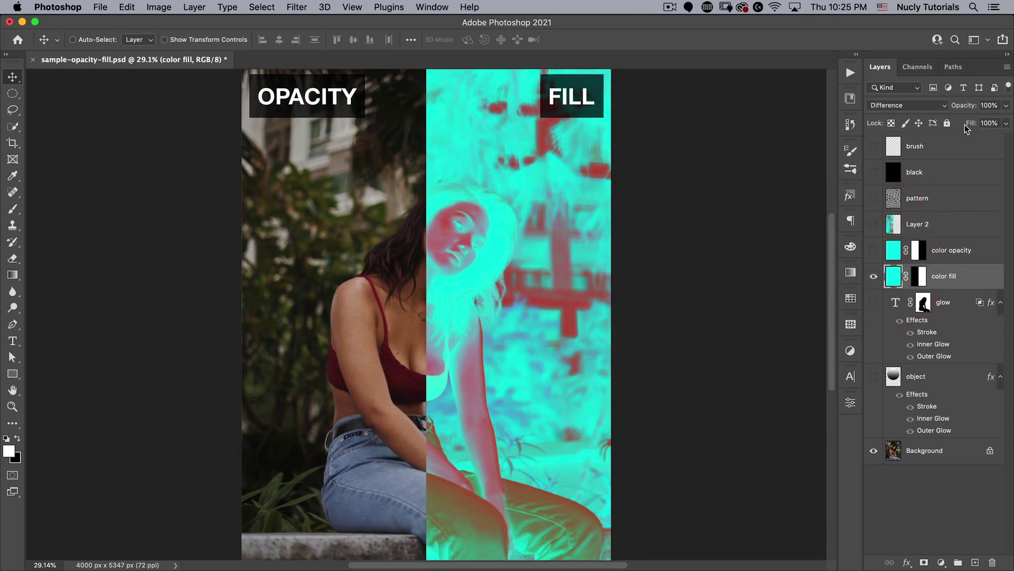
- Try fill values such as 75%, 10% and 56% on the color fill layer, restoring its fill and opacity to 100%
{"action": "left_click_drag", "start_coordinate": [970, 125], "coordinate": [953, 127]}
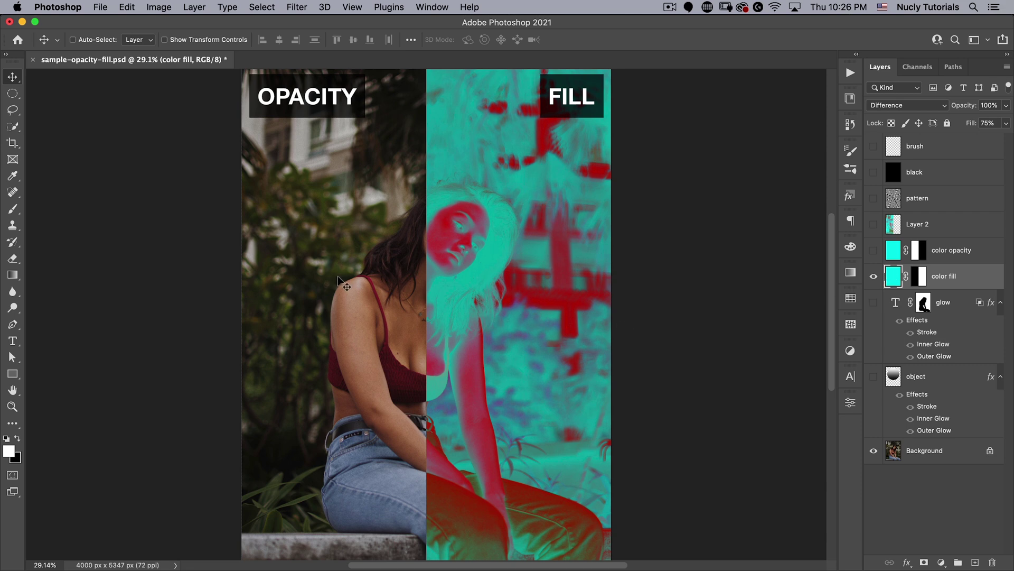
{"action": "left_click_drag", "start_coordinate": [974, 124], "coordinate": [978, 128]}
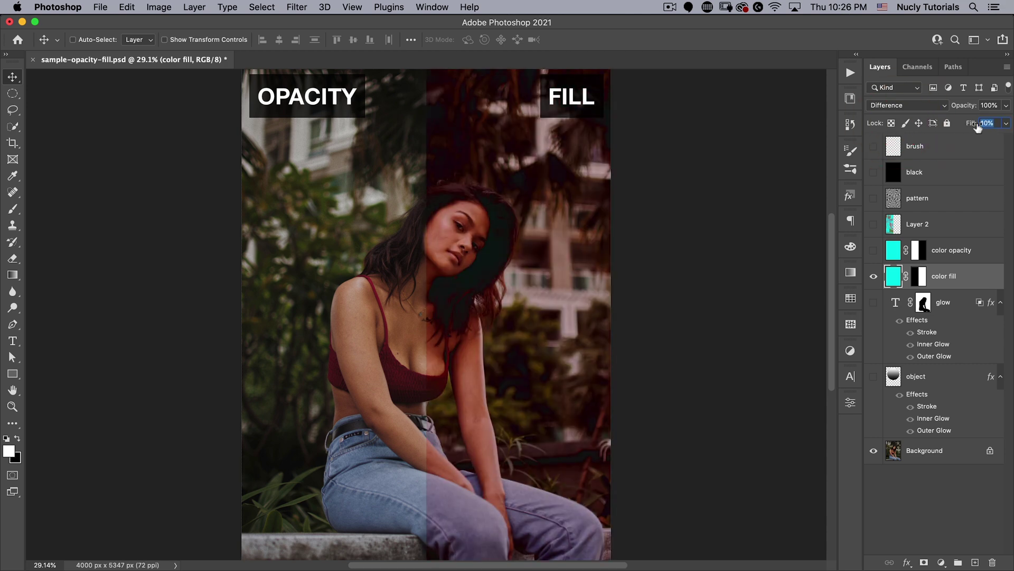
{"action": "left_click", "coordinate": [978, 127]}
{"action": "left_click_drag", "start_coordinate": [971, 124], "coordinate": [974, 121]}
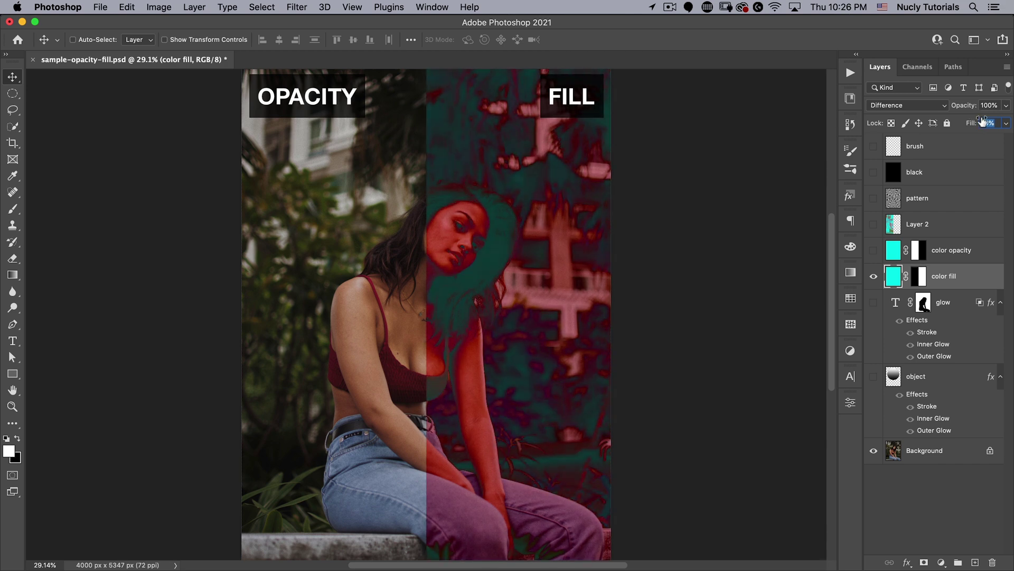
{"action": "key", "text": "Up"}
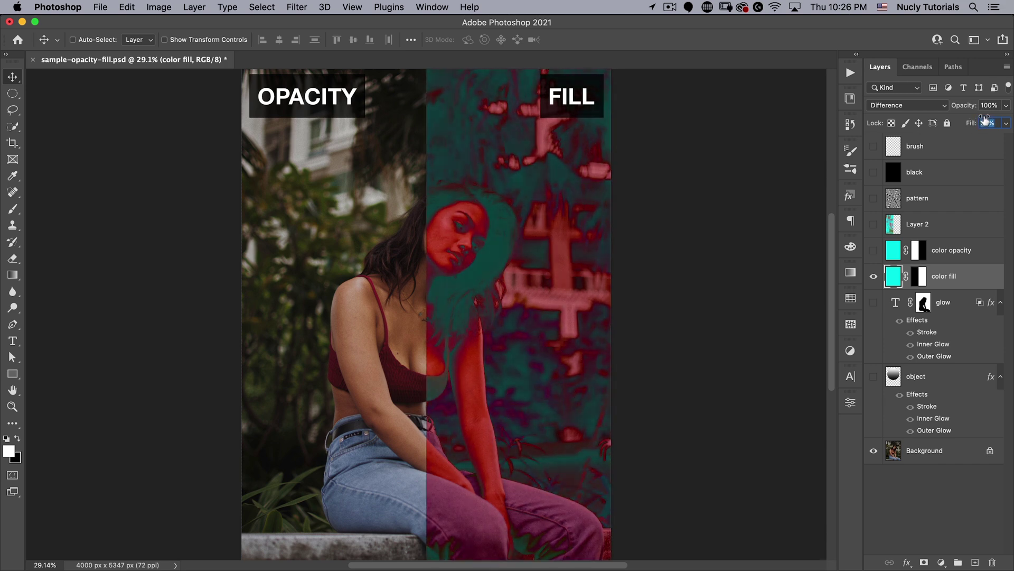
{"action": "left_click_drag", "start_coordinate": [992, 120], "coordinate": [1000, 114]}
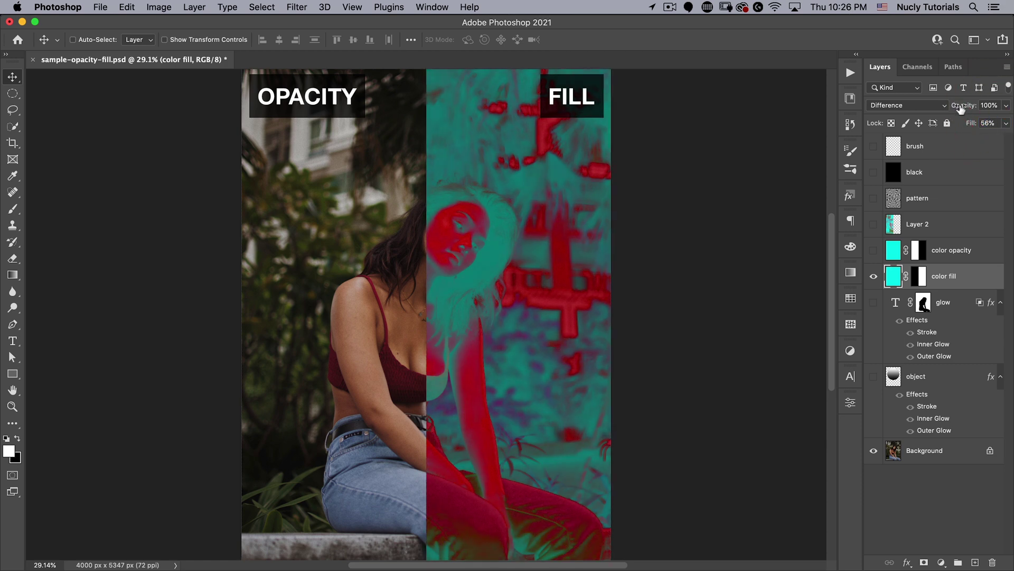
{"action": "left_click_drag", "start_coordinate": [970, 125], "coordinate": [1008, 130]}
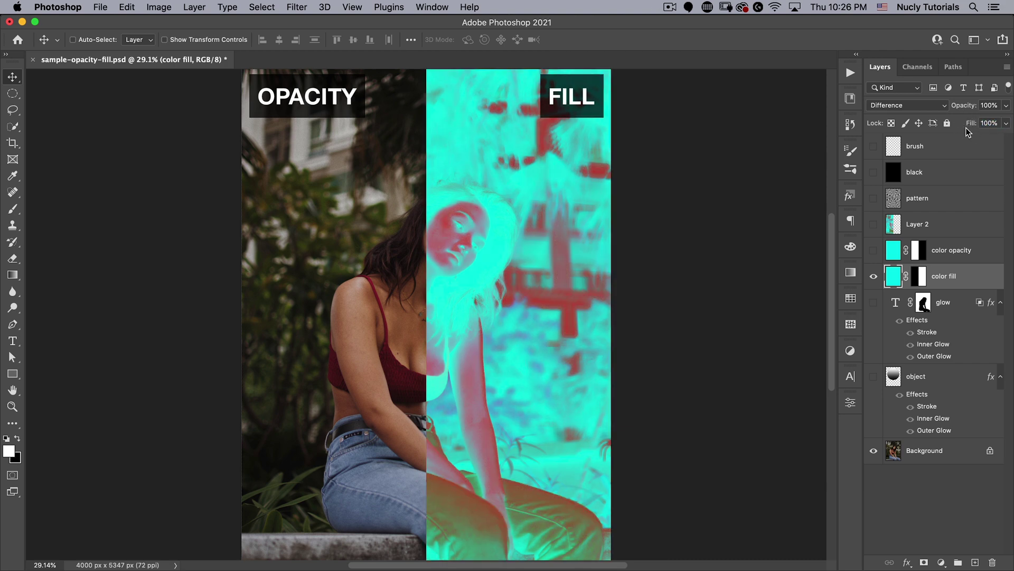
{"action": "mouse_move", "coordinate": [973, 107]}
{"action": "left_mouse_down"}
{"action": "mouse_move", "coordinate": [913, 121]}
{"action": "mouse_move", "coordinate": [972, 117]}
{"action": "left_mouse_up"}
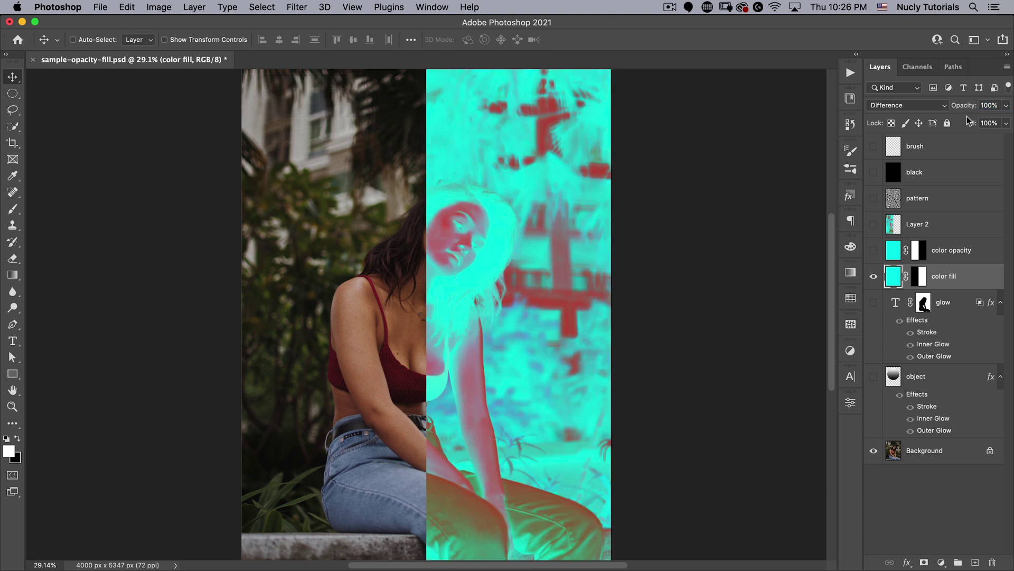
- Toggle the color fill layer's visibility to compare the image with and without it, leaving it hidden
{"action": "left_click", "coordinate": [874, 276]}
{"action": "left_click", "coordinate": [873, 276]}
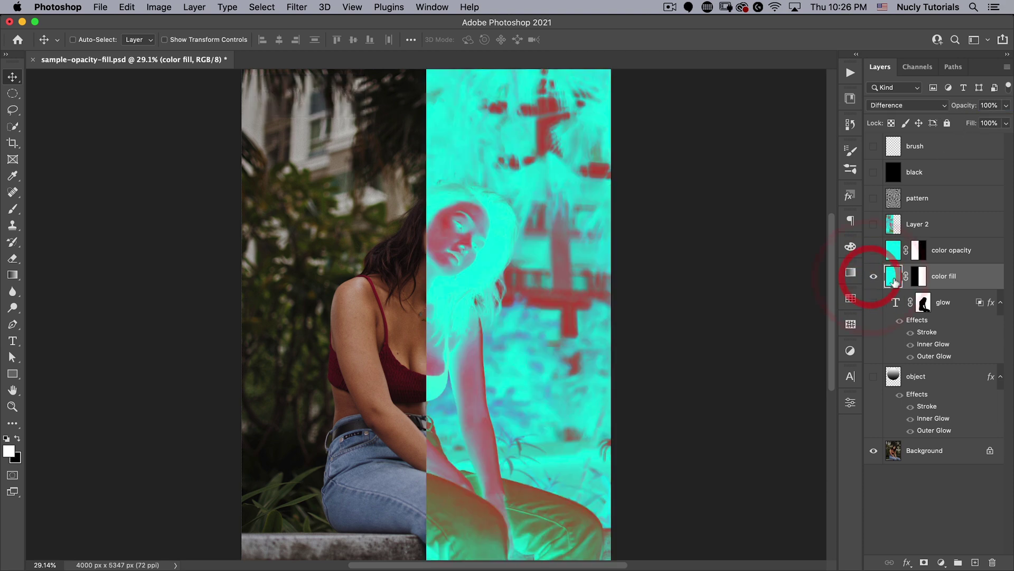
{"action": "left_click", "coordinate": [873, 276]}
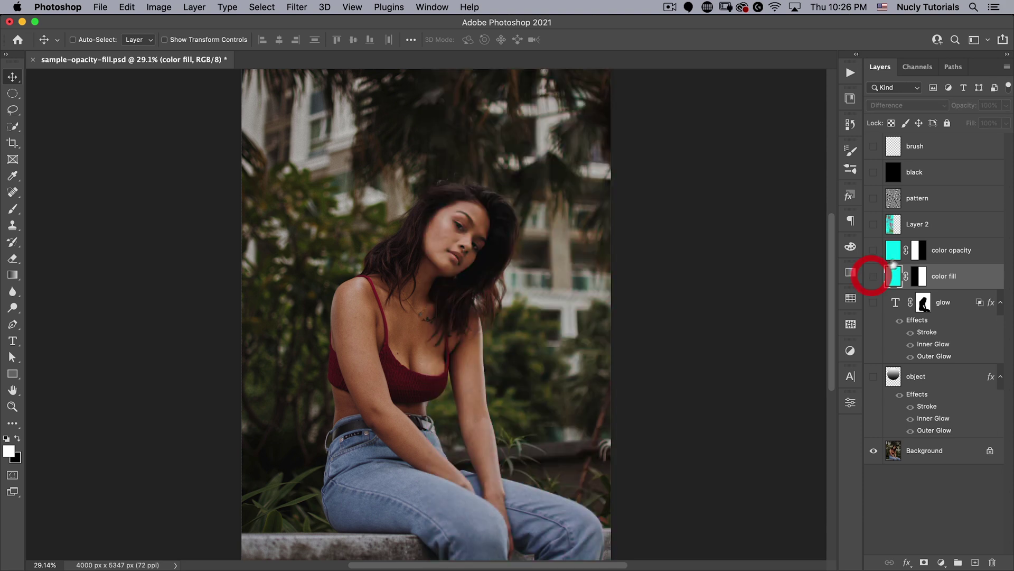
- Show the pattern layer in Normal blend mode and set its opacity and fill to 100%
{"action": "left_click", "coordinate": [919, 199]}
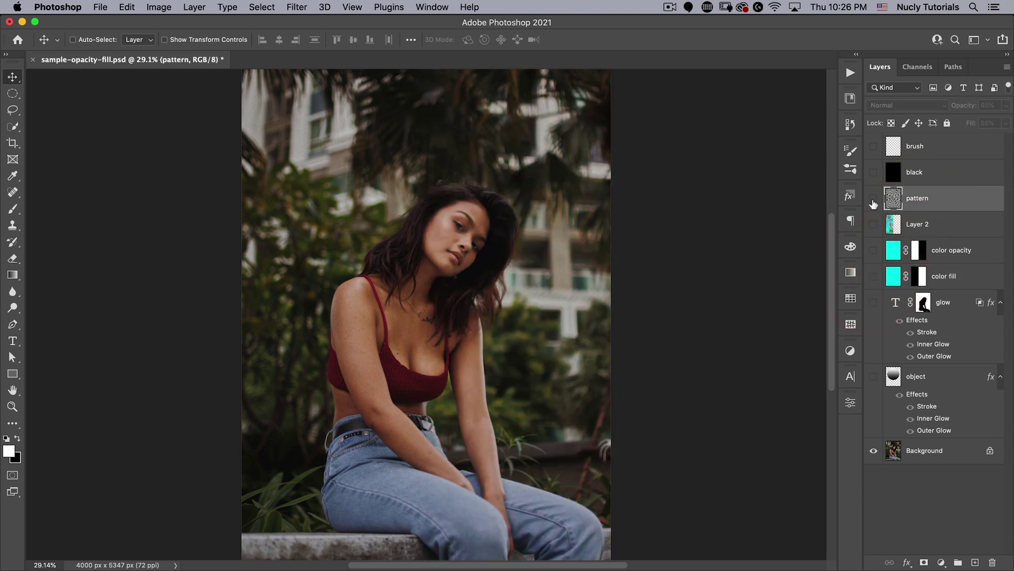
{"action": "left_click", "coordinate": [873, 201]}
{"action": "left_click", "coordinate": [887, 106]}
{"action": "left_click", "coordinate": [887, 105]}
{"action": "left_click_drag", "start_coordinate": [1005, 105], "coordinate": [1010, 127]}
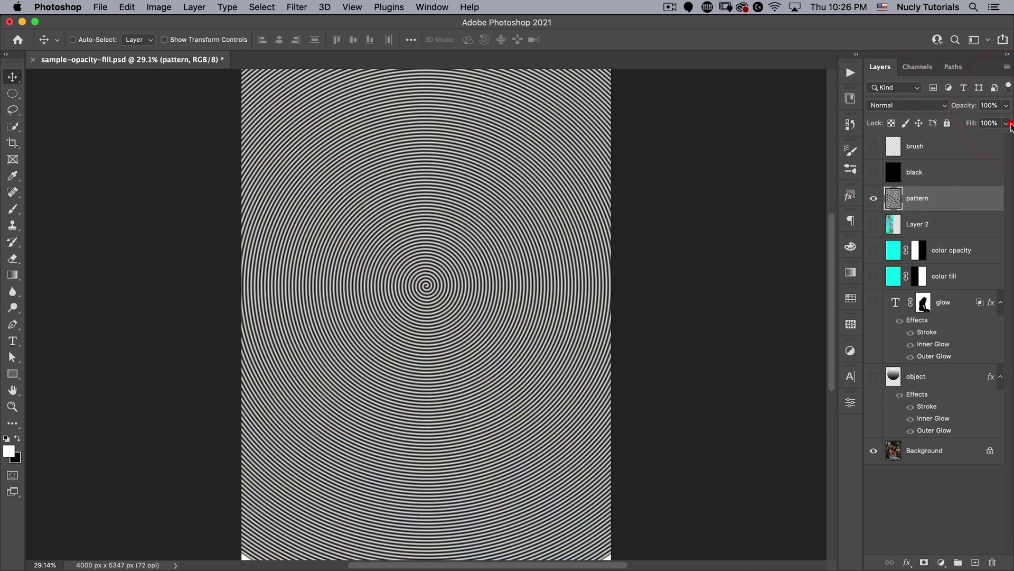
- Set the pattern layer's blend mode to Hard Mix
{"action": "left_click", "coordinate": [895, 104]}
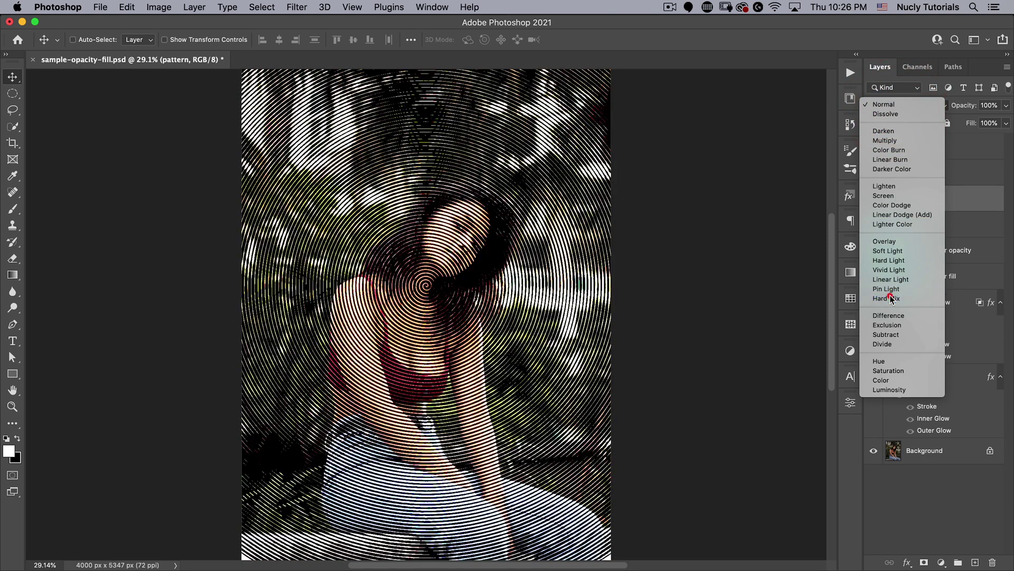
{"action": "left_click", "coordinate": [893, 298]}
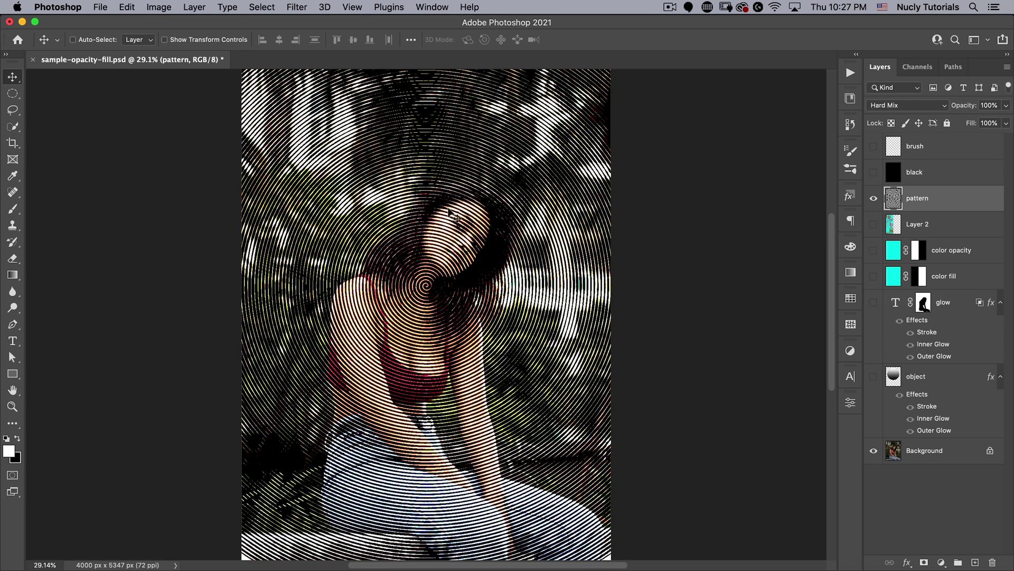
{"action": "key", "text": "super"}
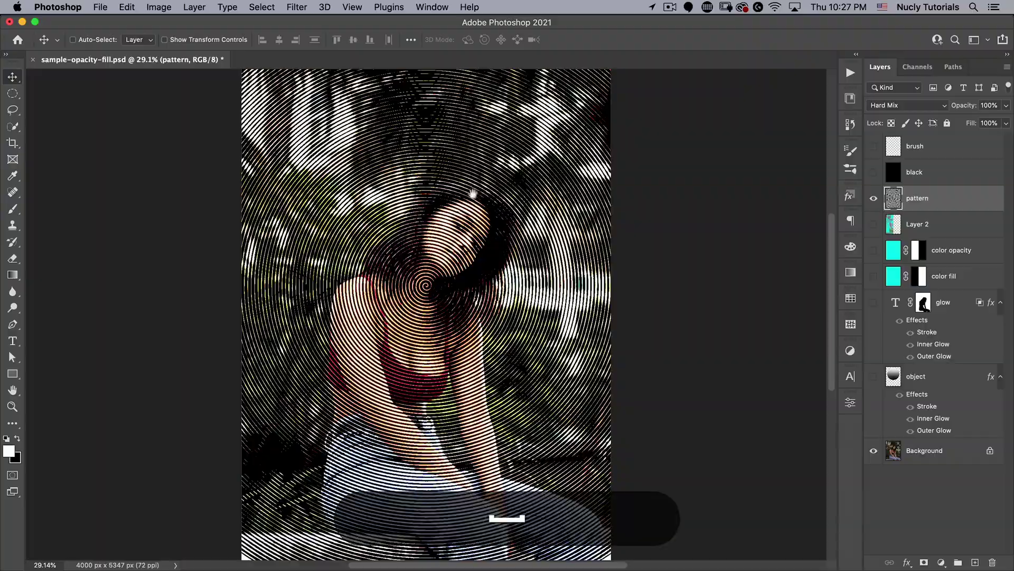
- Try an opacity of 7% on the pattern layer, inspect the lines over the face, and restore the opacity to 100%
{"action": "left_click", "coordinate": [440, 216]}
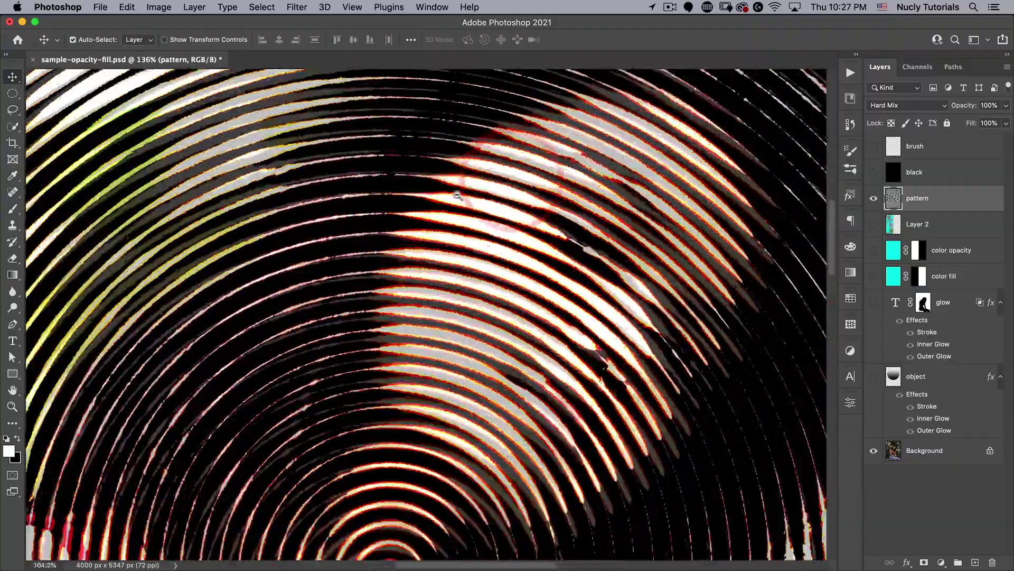
{"action": "key", "text": "super+space"}
{"action": "left_click_drag", "start_coordinate": [457, 196], "coordinate": [426, 221]}
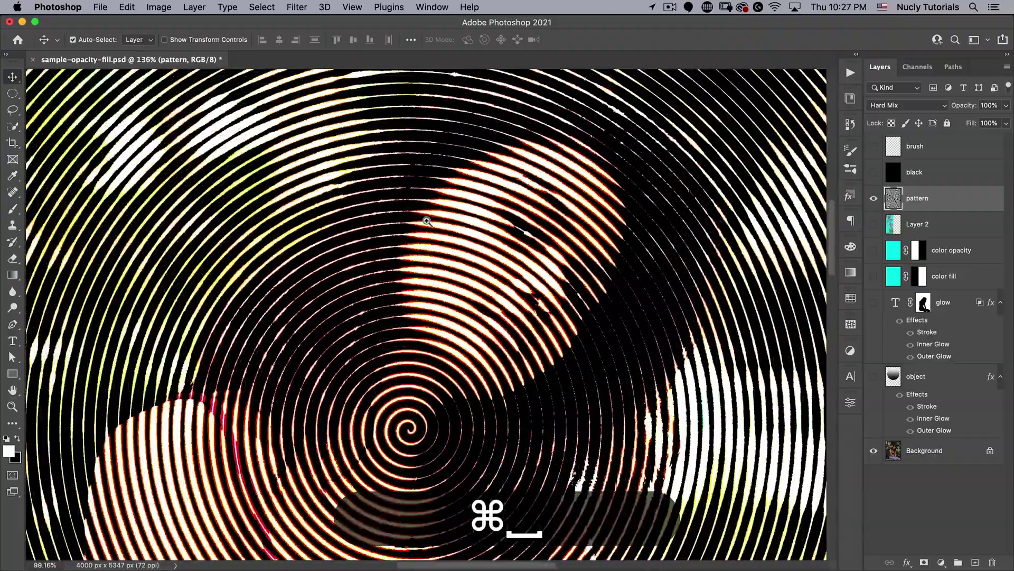
{"action": "left_click_drag", "start_coordinate": [966, 105], "coordinate": [906, 105]}
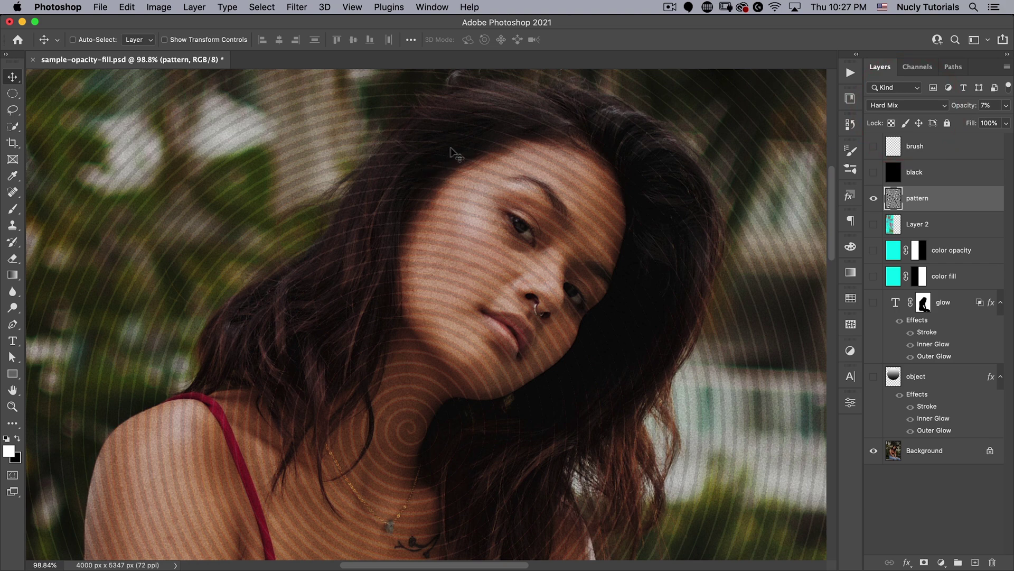
{"action": "key", "text": "super+space"}
{"action": "left_click_drag", "start_coordinate": [447, 142], "coordinate": [494, 129]}
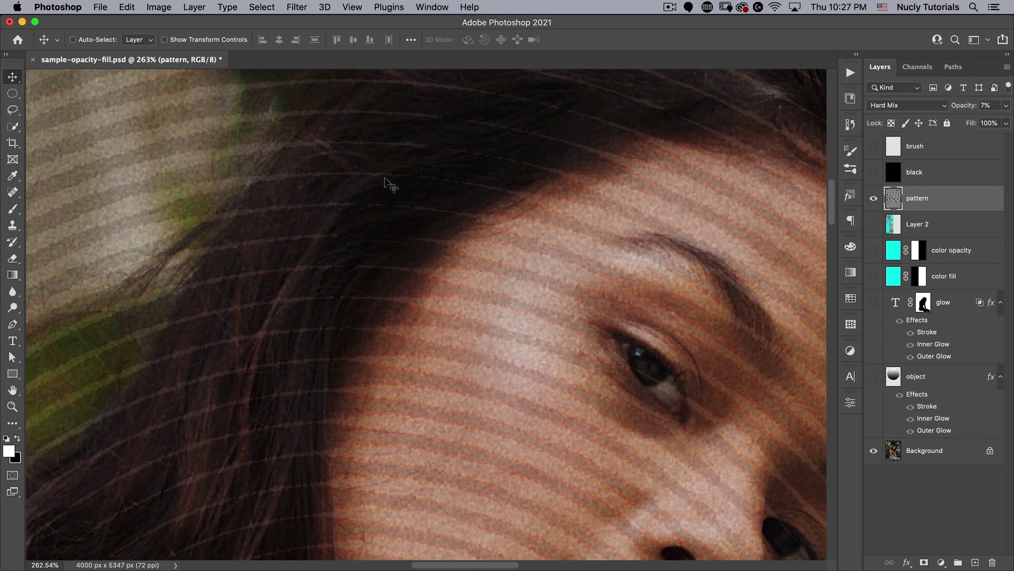
{"action": "left_click_drag", "start_coordinate": [957, 107], "coordinate": [1004, 119]}
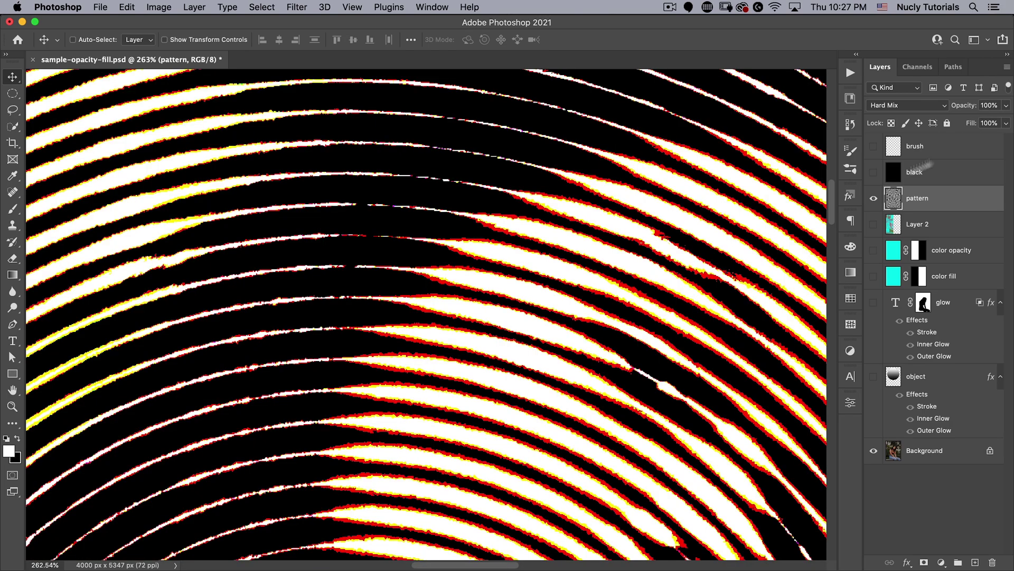
- Try fill values of 18% and 38% on the pattern layer
{"action": "key", "text": "super+minus"}
{"action": "key", "text": "super+minus"}
{"action": "left_click", "coordinate": [380, 253]}
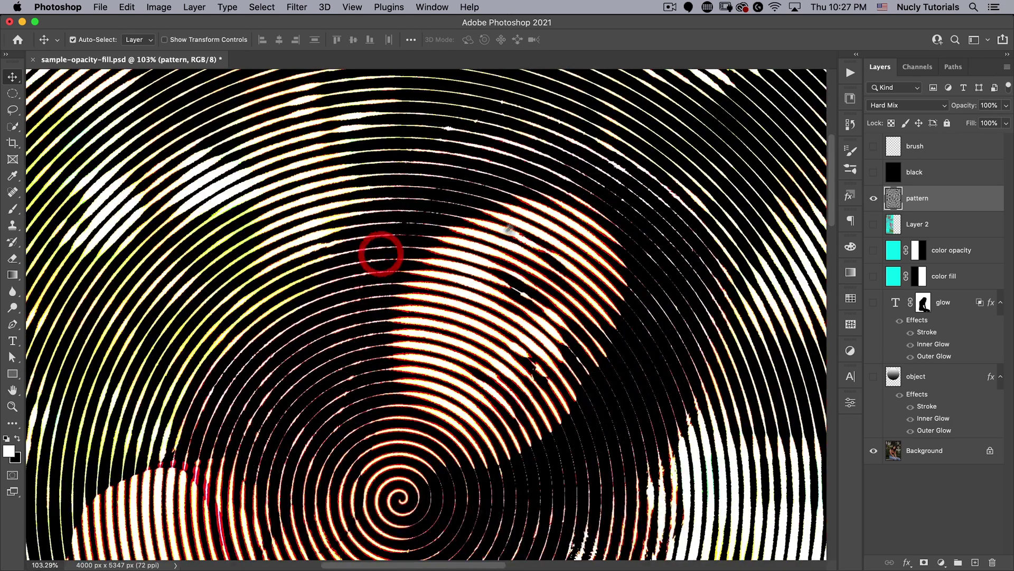
{"action": "left_click", "coordinate": [452, 193], "text": "super"}
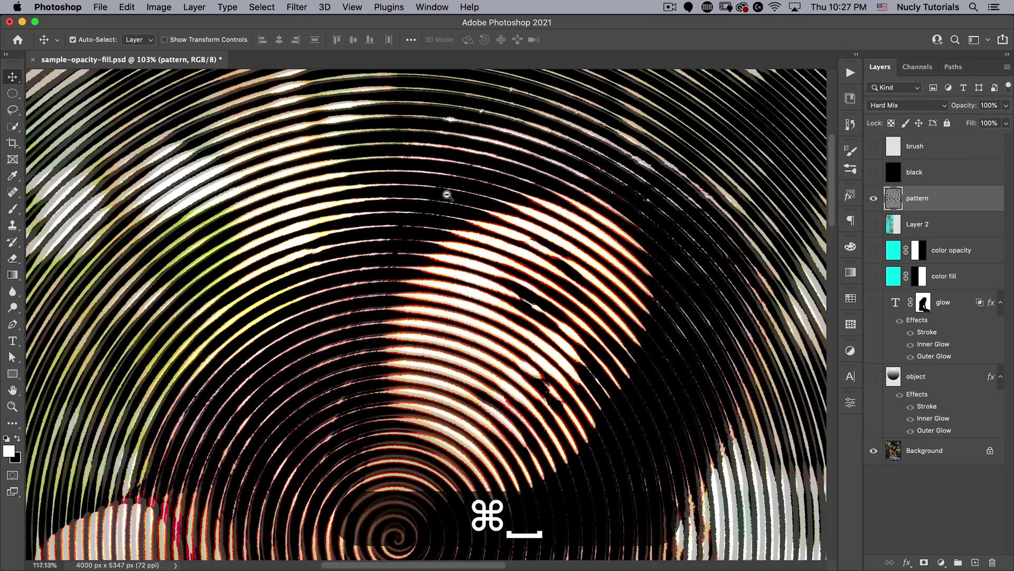
{"action": "left_click_drag", "start_coordinate": [964, 123], "coordinate": [924, 125]}
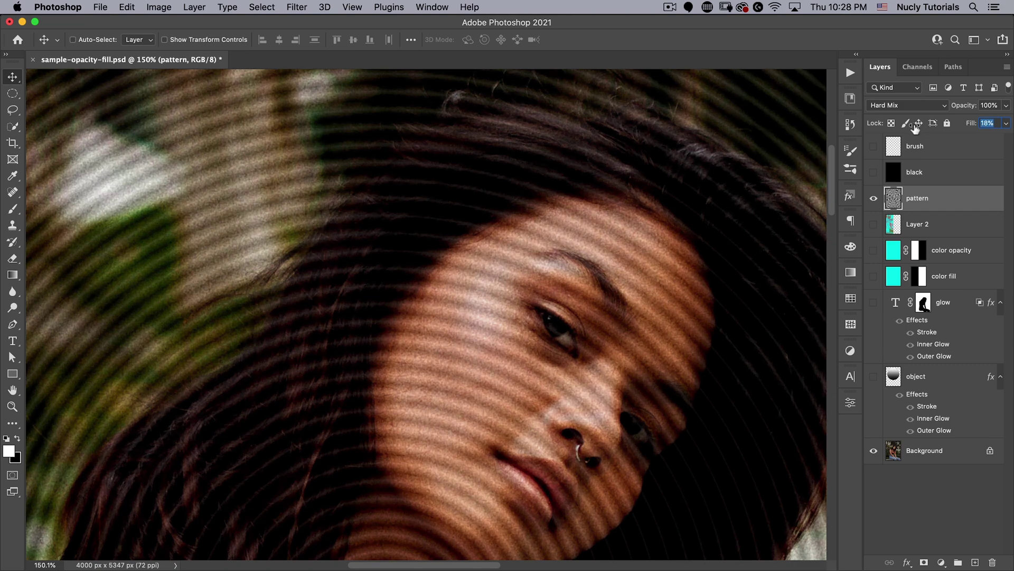
{"action": "left_click_drag", "start_coordinate": [919, 127], "coordinate": [925, 123]}
- View the pattern effect over the whole figure and set the pattern layer's fill to 40%
{"action": "scroll", "coordinate": [475, 306], "scroll_direction": "down", "scroll_amount": 5}
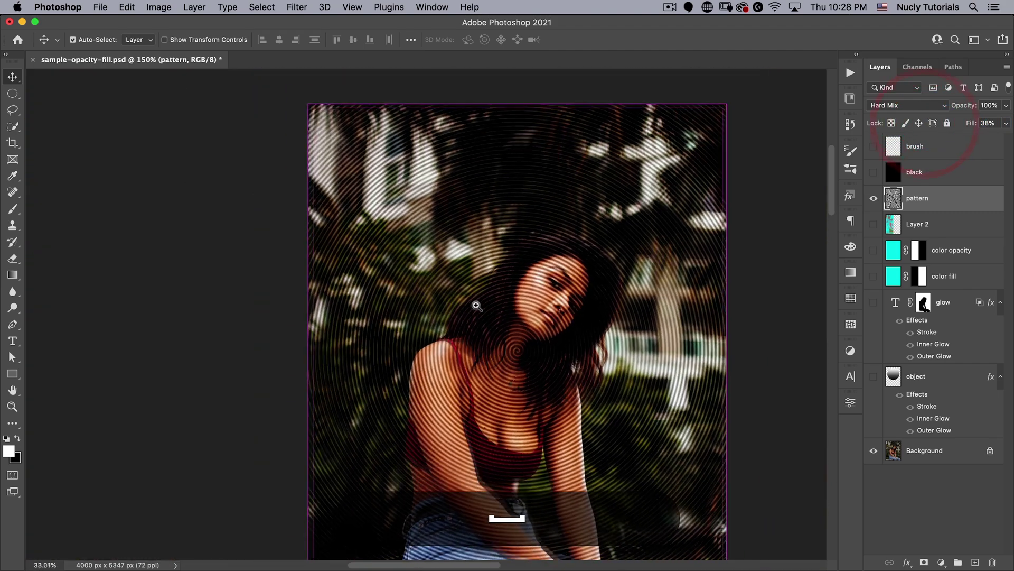
{"action": "scroll", "coordinate": [475, 306], "scroll_direction": "right", "scroll_amount": 3}
{"action": "scroll", "coordinate": [417, 233], "scroll_direction": "up", "scroll_amount": 3}
{"action": "key", "text": "super+space"}
{"action": "scroll", "coordinate": [422, 233], "scroll_direction": "down", "scroll_amount": 2}
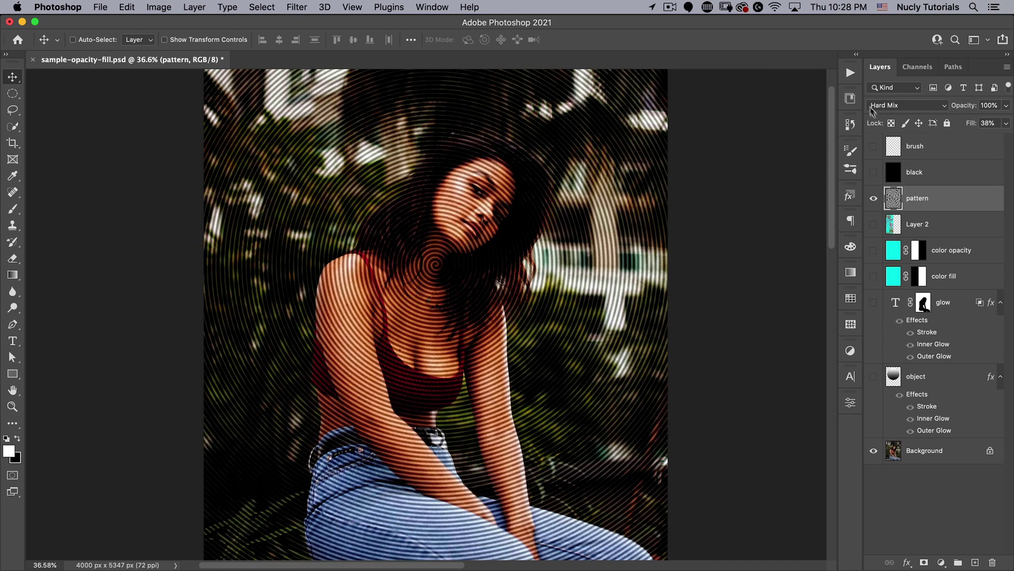
{"action": "left_click", "coordinate": [989, 122]}
{"action": "type", "text": "40"}
{"action": "key", "text": "Return"}
- Restore the pattern layer's fill to 100%, set its opacity to 40%, and inspect the lines around the face
{"action": "left_click_drag", "start_coordinate": [971, 122], "coordinate": [997, 124]}
{"action": "left_click", "coordinate": [990, 103]}
{"action": "type", "text": "40"}
{"action": "key", "text": "Return"}
{"action": "key", "text": "super+space"}
{"action": "left_click_drag", "start_coordinate": [456, 212], "coordinate": [474, 240]}
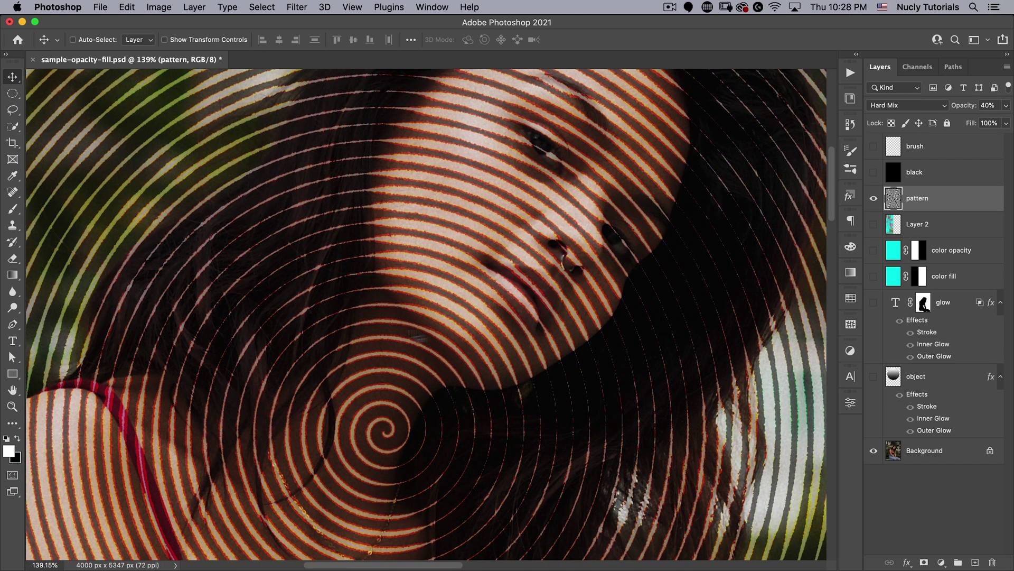
{"action": "mouse_move", "coordinate": [413, 309]}
{"action": "left_mouse_down"}
{"action": "mouse_move", "coordinate": [353, 365]}
{"action": "mouse_move", "coordinate": [338, 365]}
{"action": "mouse_move", "coordinate": [370, 361]}
{"action": "left_mouse_up"}
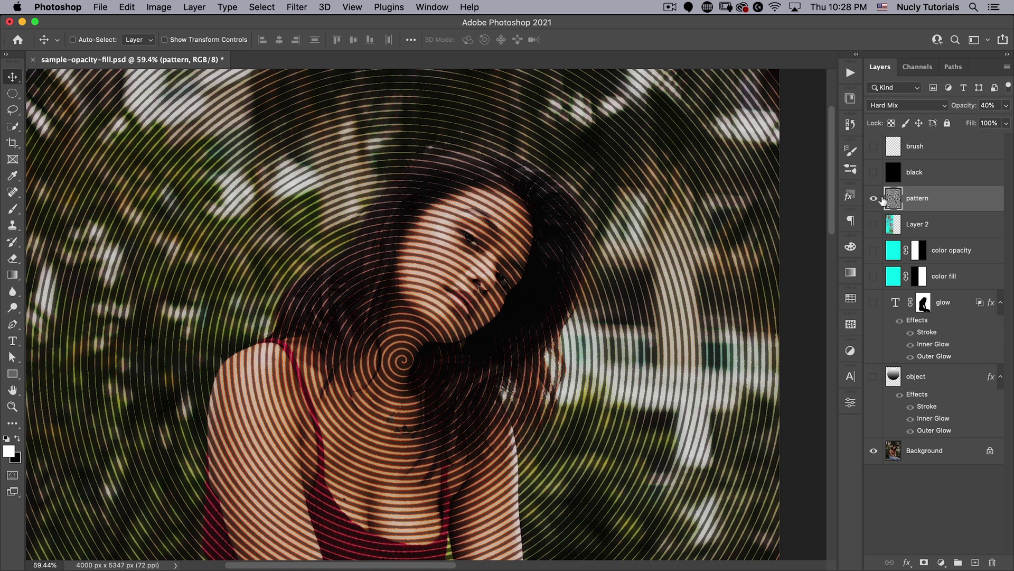
- Review the available blend modes for the pattern layer and set its blend mode to Normal
{"action": "left_click", "coordinate": [896, 107]}
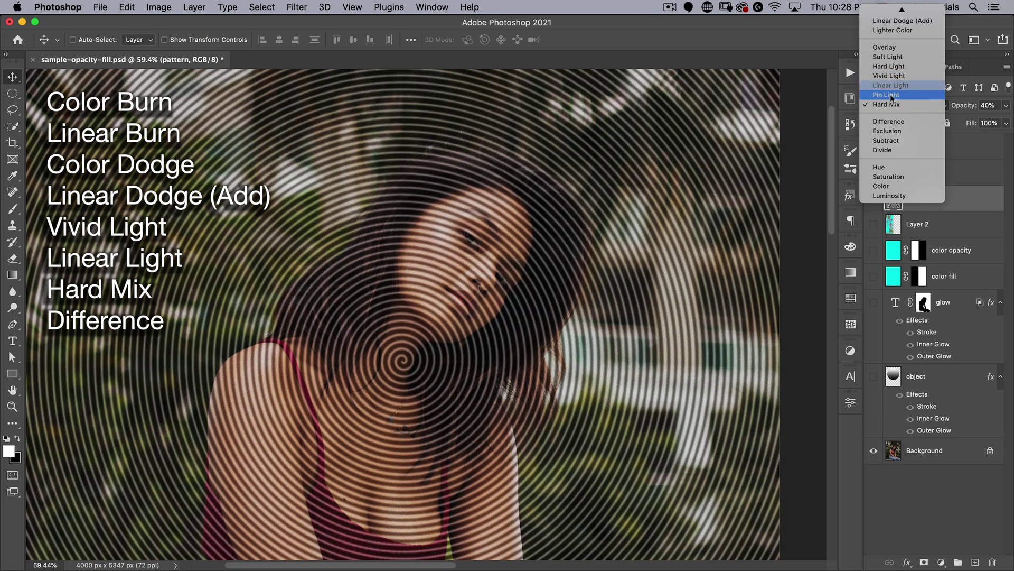
{"action": "left_click", "coordinate": [890, 104]}
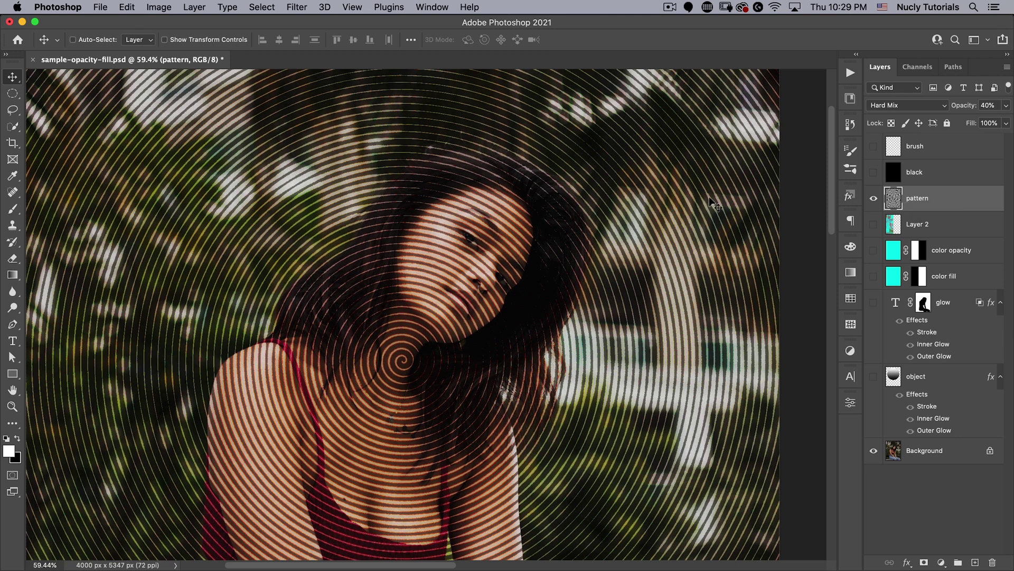
{"action": "left_click", "coordinate": [901, 106]}
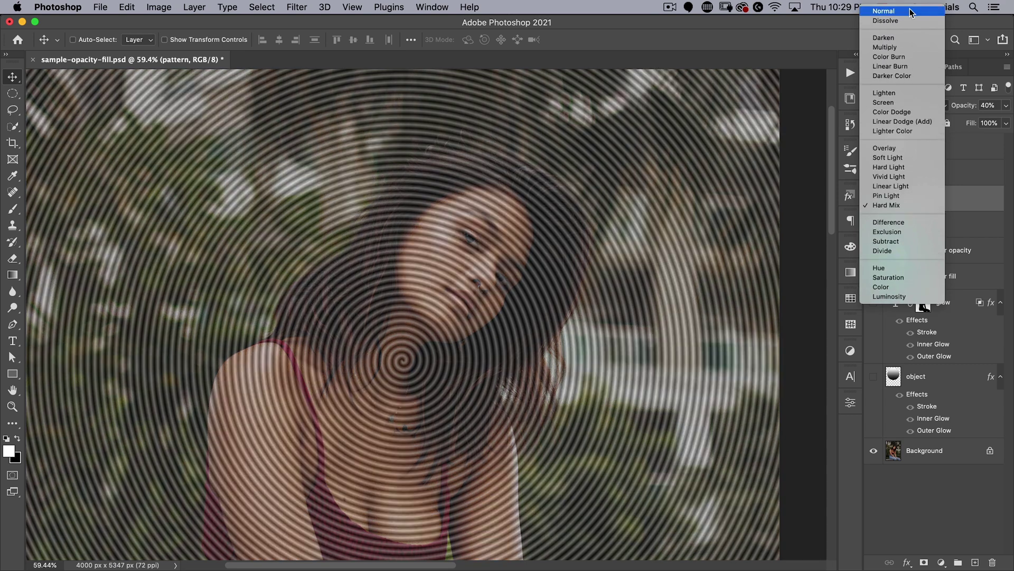
{"action": "left_click", "coordinate": [910, 12]}
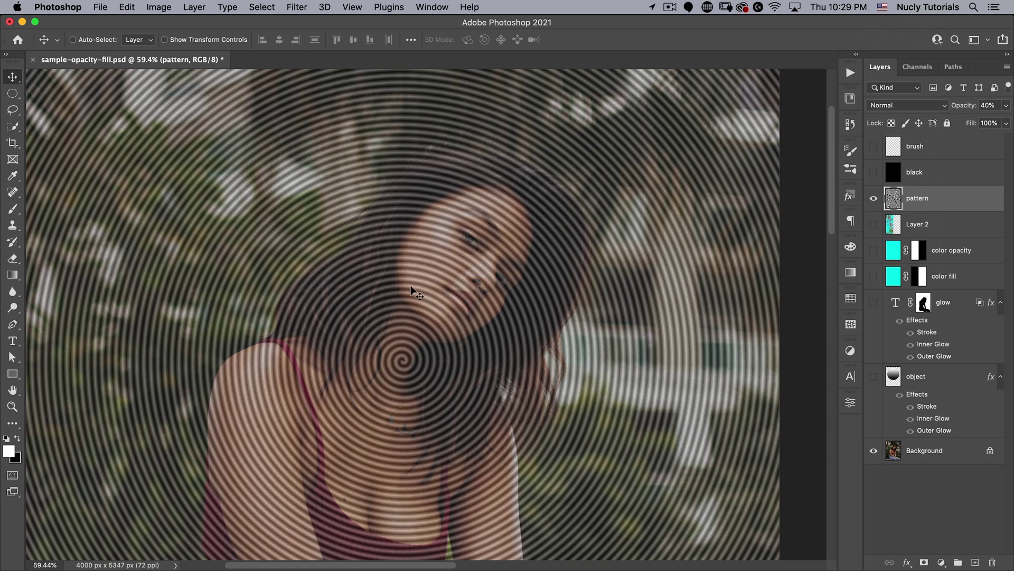
- Try opacity values of 20%, 50% and 65% on the pattern layer and return its opacity to 100%
{"action": "key", "text": "0"}
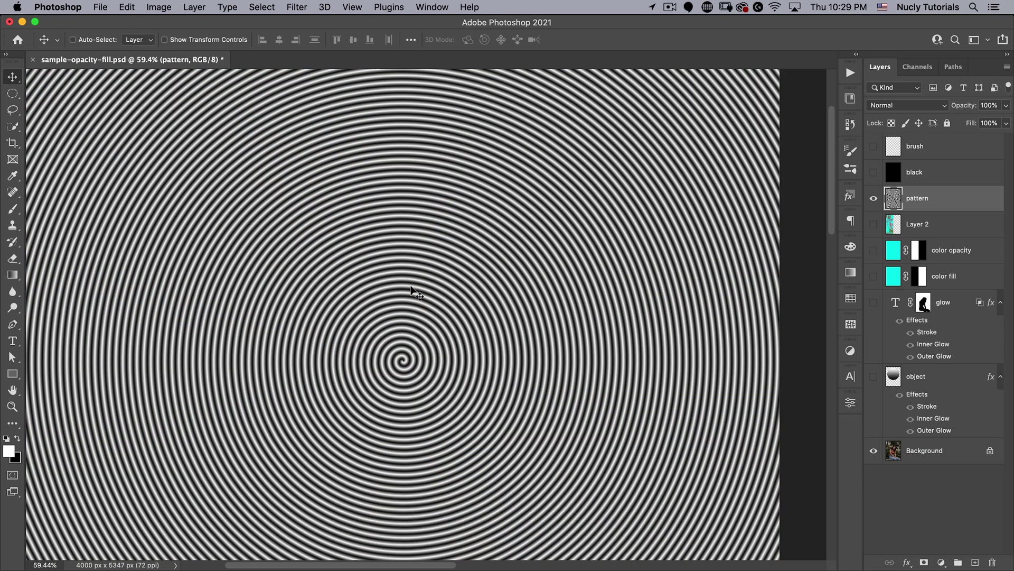
{"action": "key", "text": "2"}
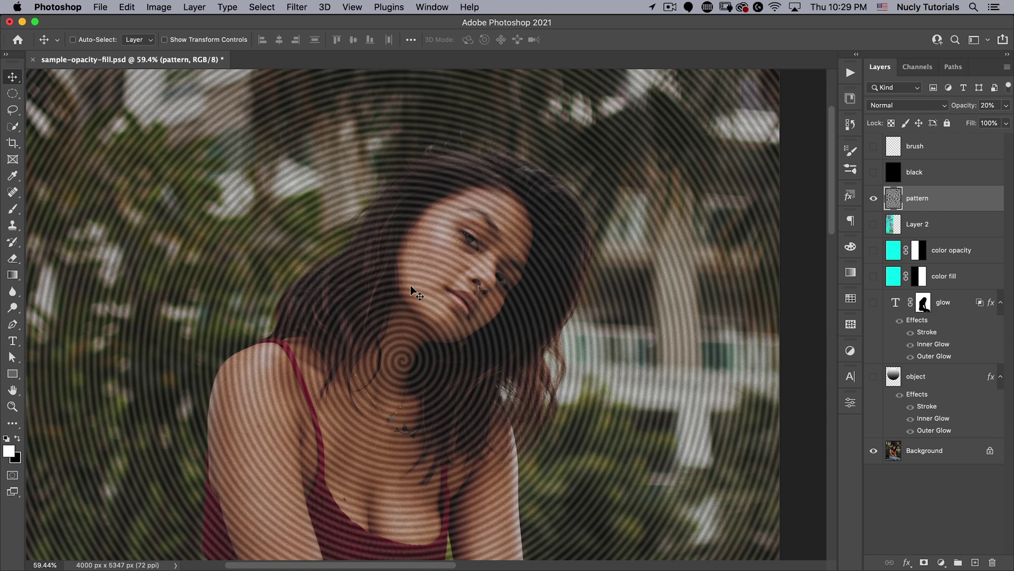
{"action": "key", "text": "5"}
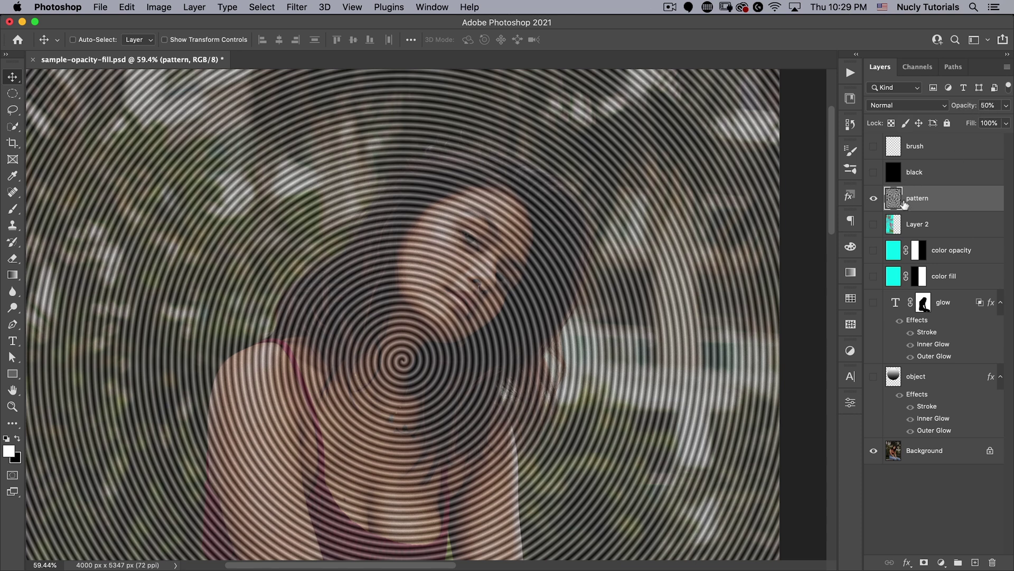
{"action": "key", "text": "6"}
{"action": "key", "text": "5"}
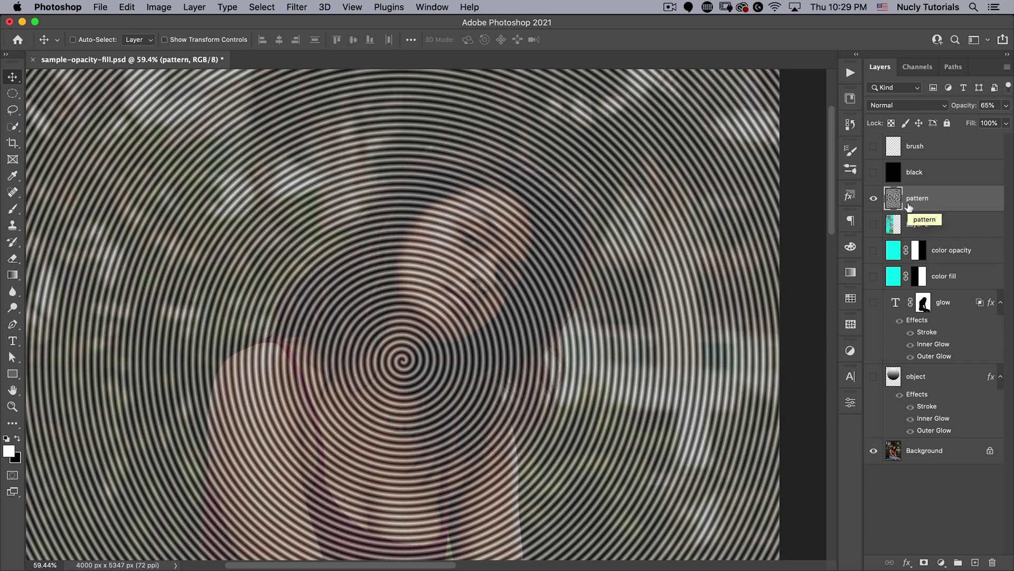
{"action": "key", "text": "0"}
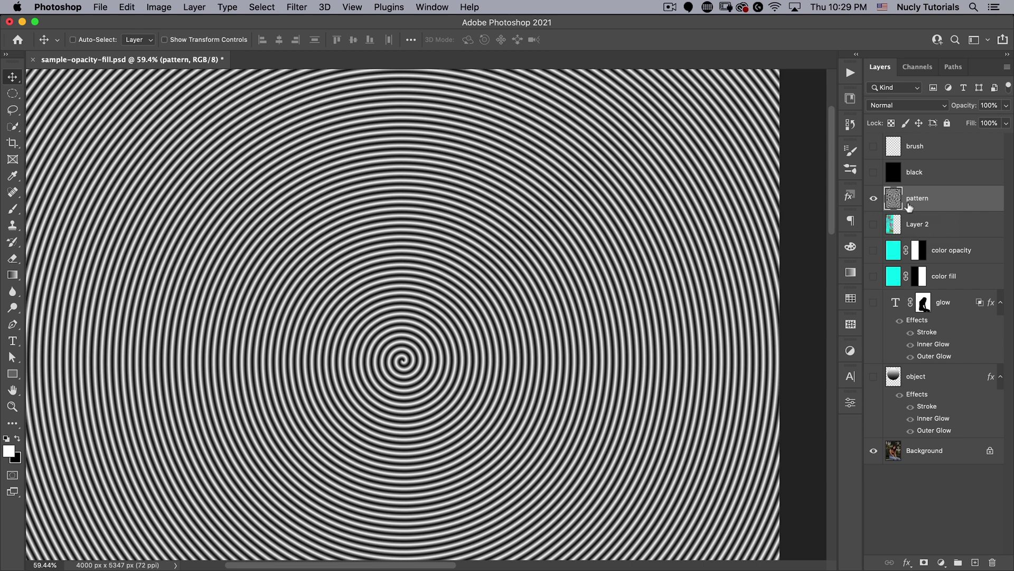
- Try fill values of 20% and 50% on the pattern layer and leave its fill at 65%
{"action": "key", "text": "shift"}
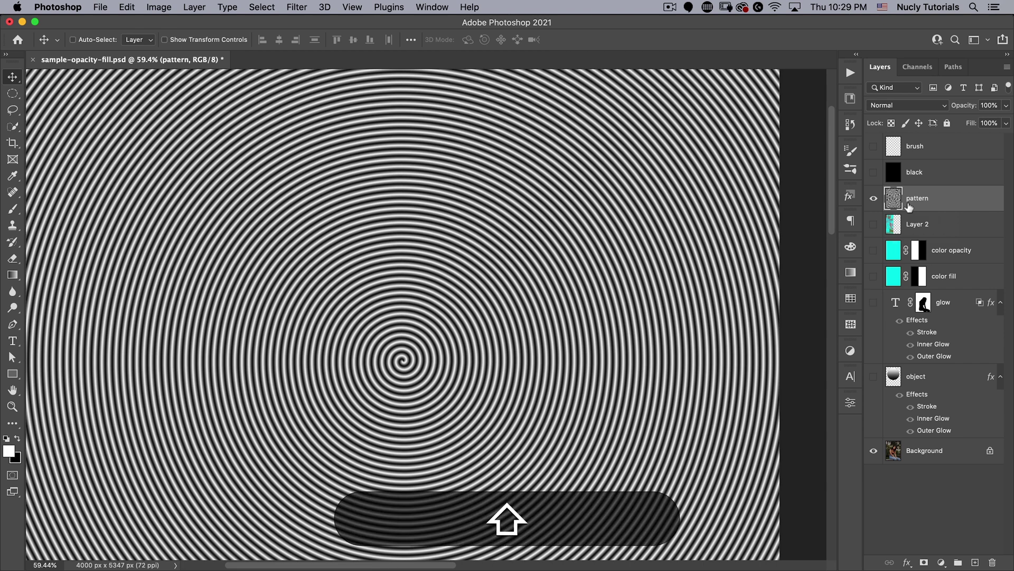
{"action": "key", "text": "shift+2"}
{"action": "key", "text": "shift"}
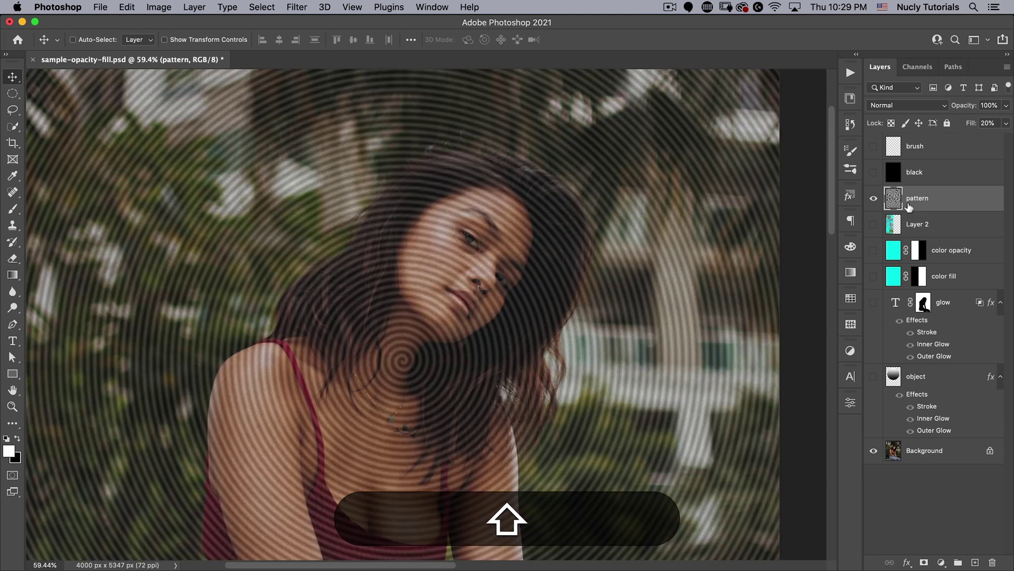
{"action": "key", "text": "shift+5"}
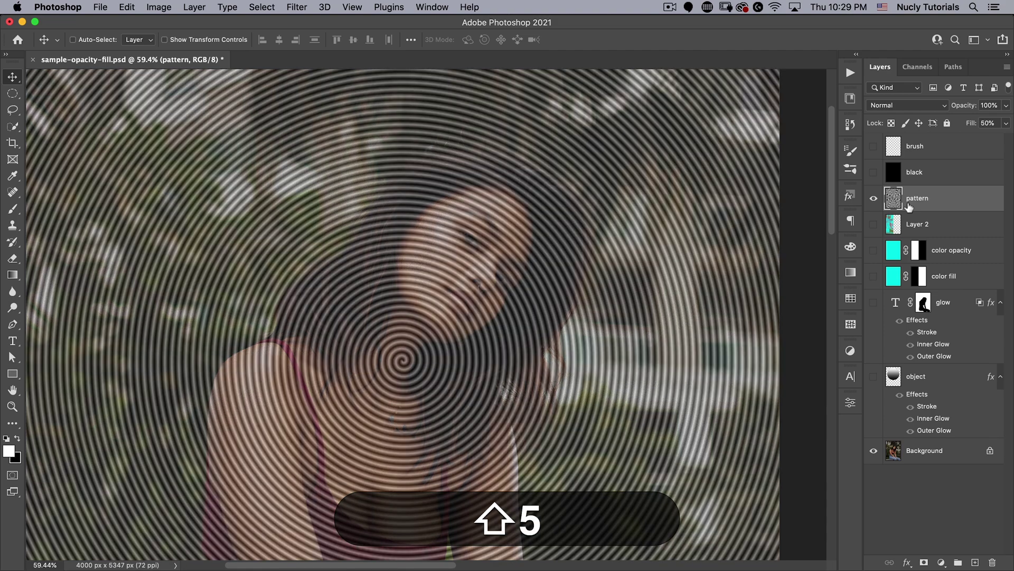
{"action": "key", "text": "shift"}
{"action": "key", "text": "shift+6"}
{"action": "key", "text": "shift+5"}
{"action": "key", "text": "shift"}
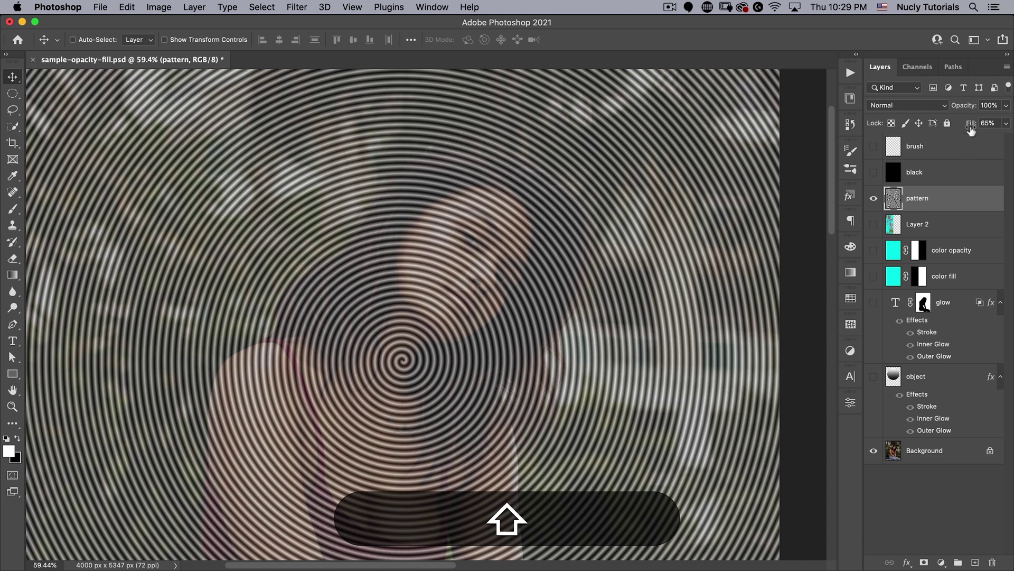
- Hide the pattern layer, show the black and brush layers, and select the brush layer
{"action": "left_click", "coordinate": [873, 200]}
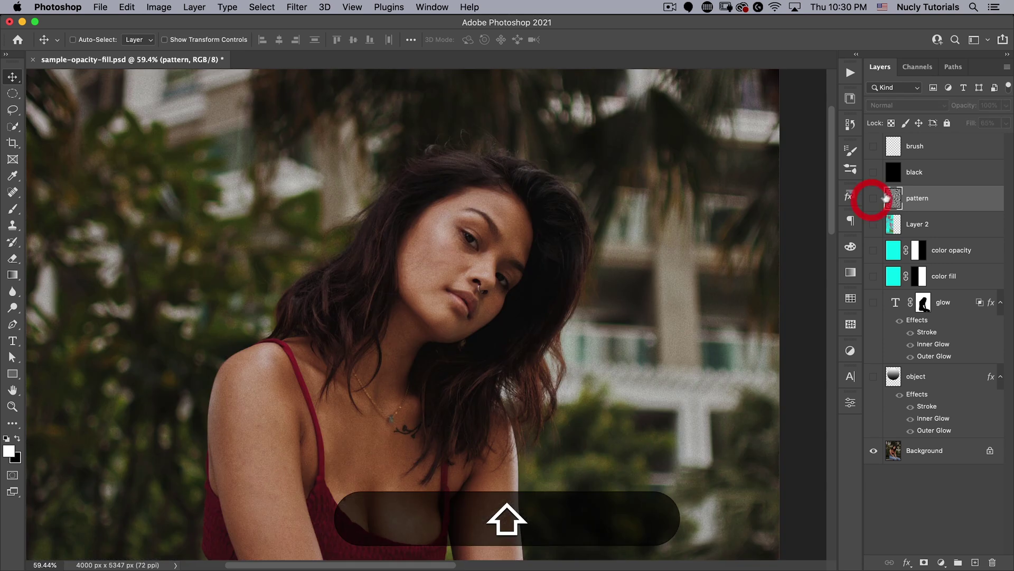
{"action": "left_click", "coordinate": [873, 172]}
{"action": "left_click", "coordinate": [915, 172]}
{"action": "left_click", "coordinate": [874, 147]}
{"action": "left_click", "coordinate": [922, 147]}
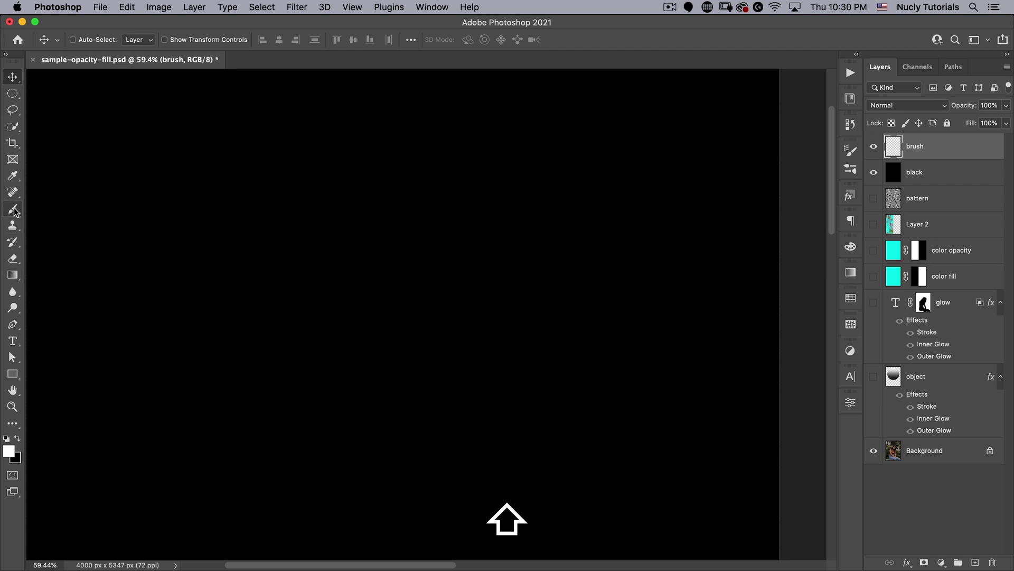
- Activate the Brush tool, fit the whole canvas in view, and set the brush opacity to 50%
{"action": "left_click", "coordinate": [13, 209]}
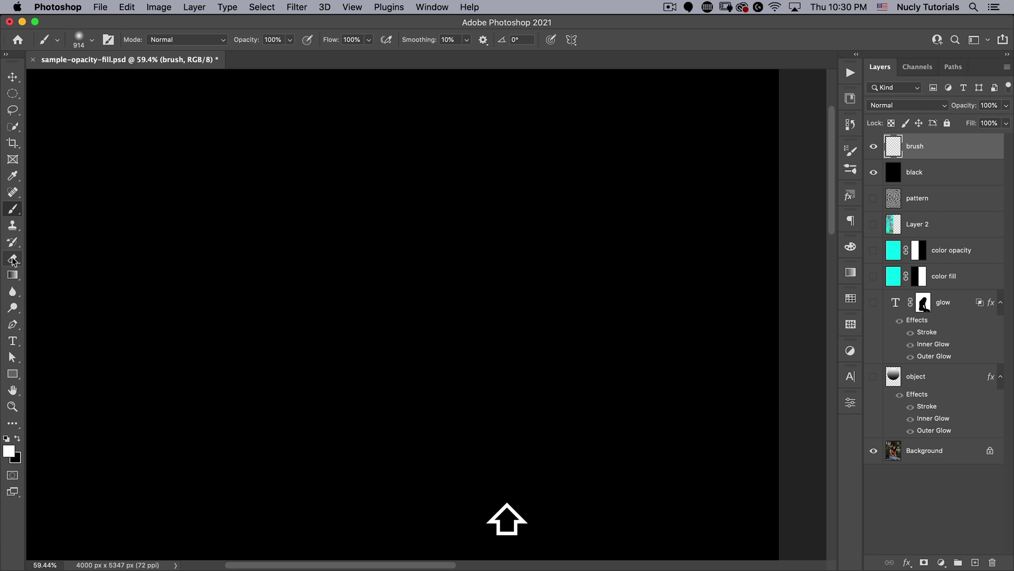
{"action": "key", "text": "shift+b"}
{"action": "left_click", "coordinate": [12, 209], "text": "shift"}
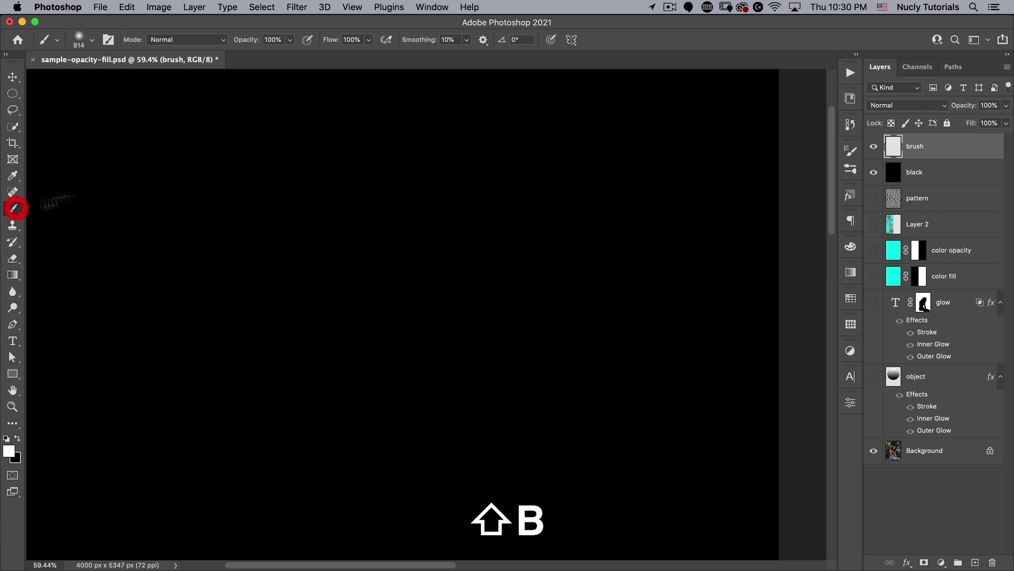
{"action": "left_click_drag", "start_coordinate": [375, 240], "coordinate": [342, 256]}
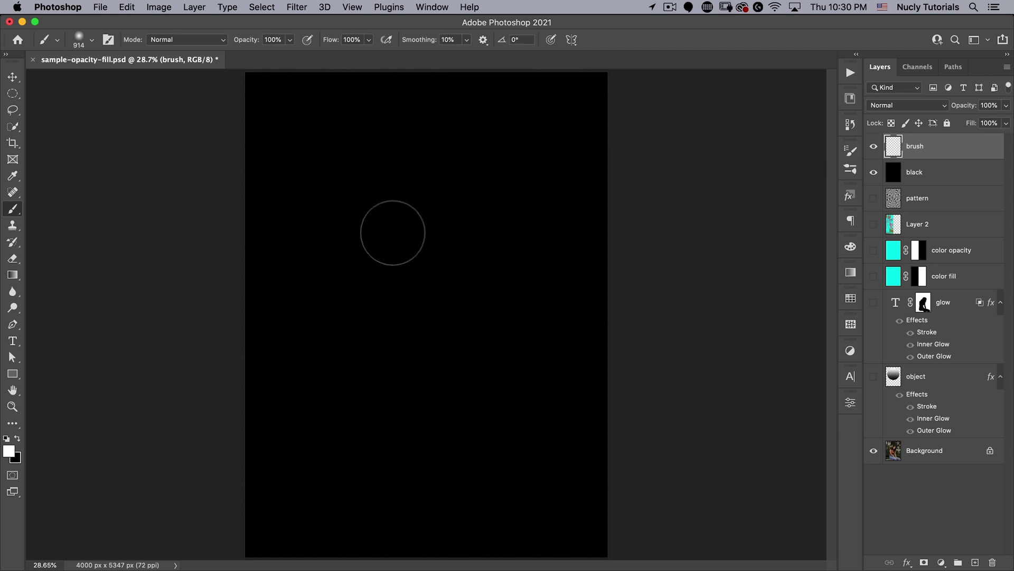
{"action": "key", "text": "5"}
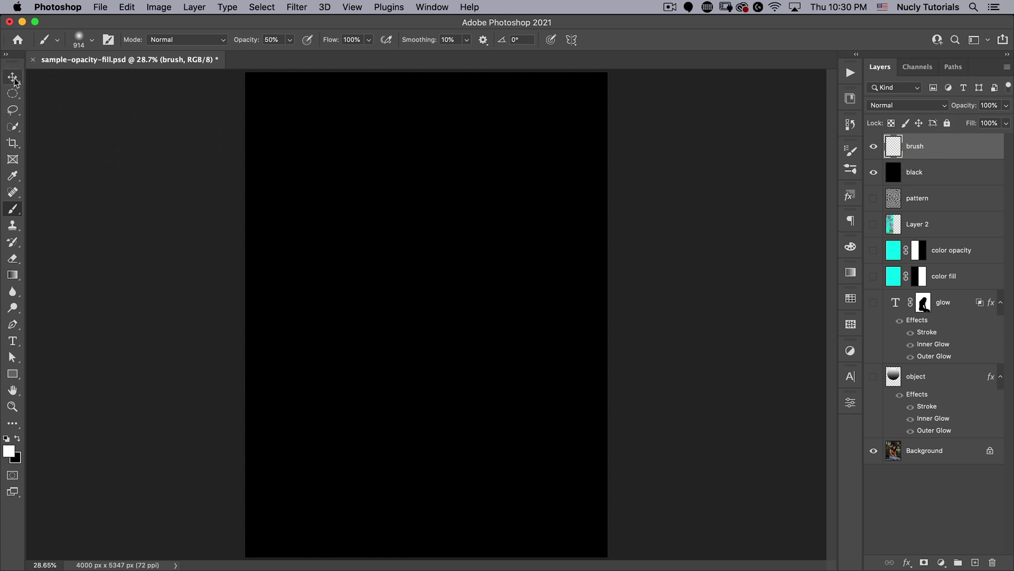
- Try 50% opacity on the brush layer with the Move tool, restore it to 100%, and return to the Brush tool
{"action": "key", "text": "v"}
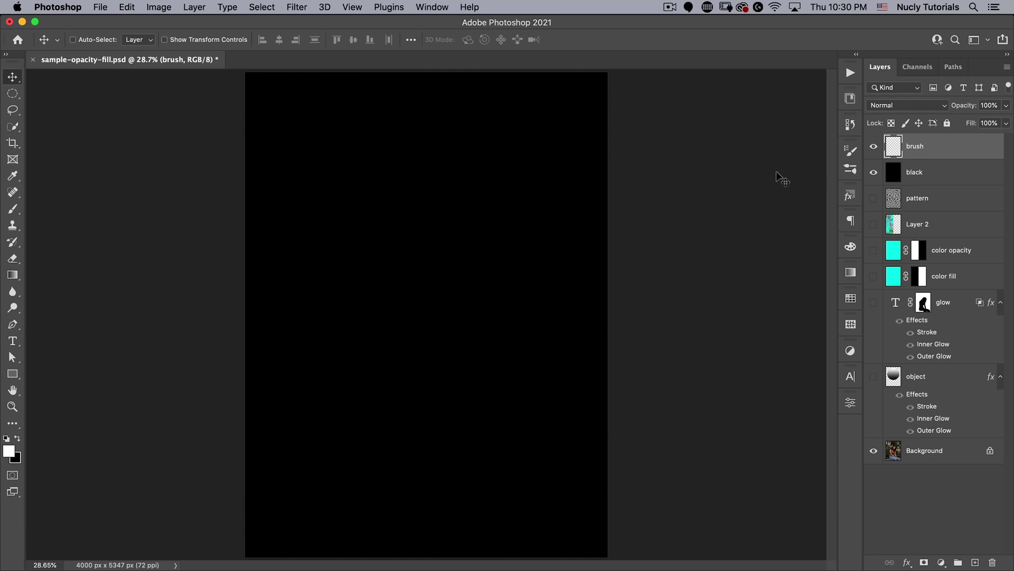
{"action": "key", "text": "5"}
{"action": "key", "text": "0"}
{"action": "key", "text": "b"}
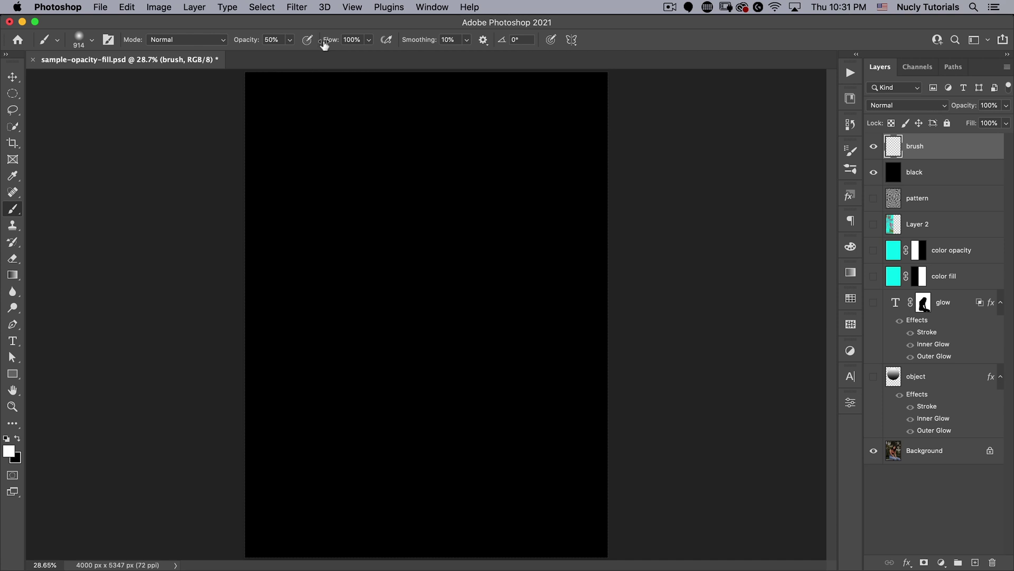
- Try a brush flow of 40% and restore the flow to 100%
{"action": "key", "text": "shift"}
{"action": "key", "text": "shift+4"}
{"action": "left_click_drag", "start_coordinate": [327, 40], "coordinate": [354, 41]}
{"action": "left_click", "coordinate": [404, 43]}
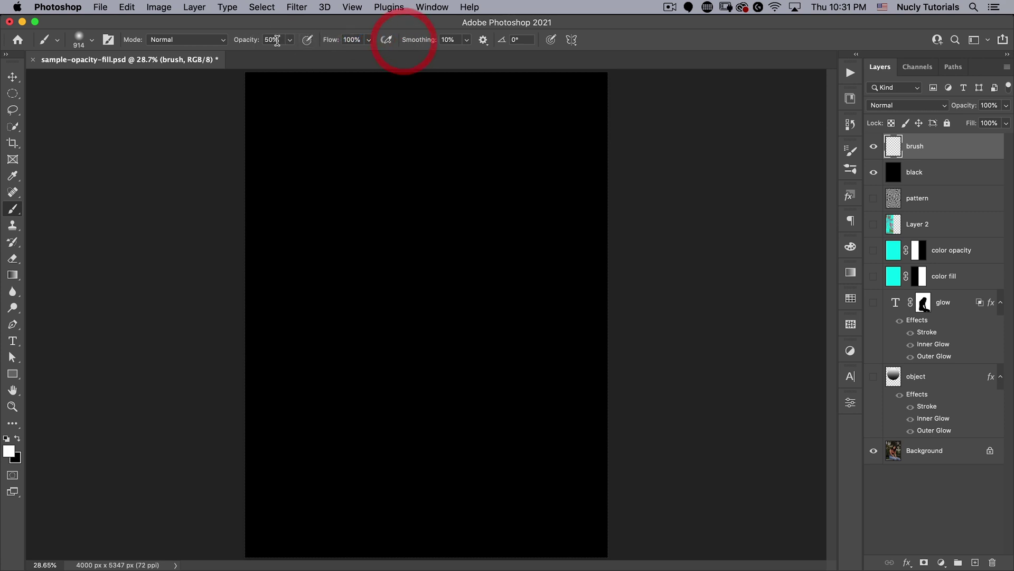
- Set the Brush tool's opacity to 10%
{"action": "left_click", "coordinate": [254, 40]}
{"action": "type", "text": "10"}
{"action": "key", "text": "Return"}
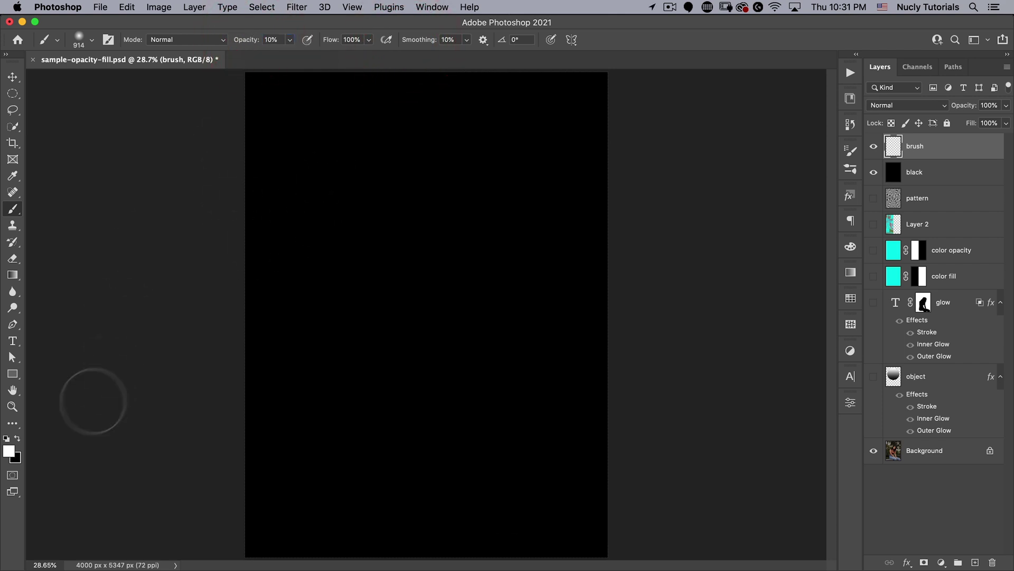
- Paint over most of the black canvas in white on the brush layer at 10% opacity, going back over the same area
{"action": "mouse_move", "coordinate": [326, 151]}
{"action": "left_mouse_down"}
{"action": "mouse_move", "coordinate": [322, 428]}
{"action": "mouse_move", "coordinate": [355, 298]}
{"action": "mouse_move", "coordinate": [370, 146]}
{"action": "mouse_move", "coordinate": [367, 435]}
{"action": "mouse_move", "coordinate": [376, 143]}
{"action": "mouse_move", "coordinate": [389, 427]}
{"action": "mouse_move", "coordinate": [380, 181]}
{"action": "mouse_move", "coordinate": [395, 421]}
{"action": "mouse_move", "coordinate": [450, 232]}
{"action": "mouse_move", "coordinate": [433, 153]}
{"action": "mouse_move", "coordinate": [417, 356]}
{"action": "mouse_move", "coordinate": [385, 247]}
{"action": "mouse_move", "coordinate": [424, 343]}
{"action": "mouse_move", "coordinate": [380, 367]}
{"action": "left_mouse_up"}
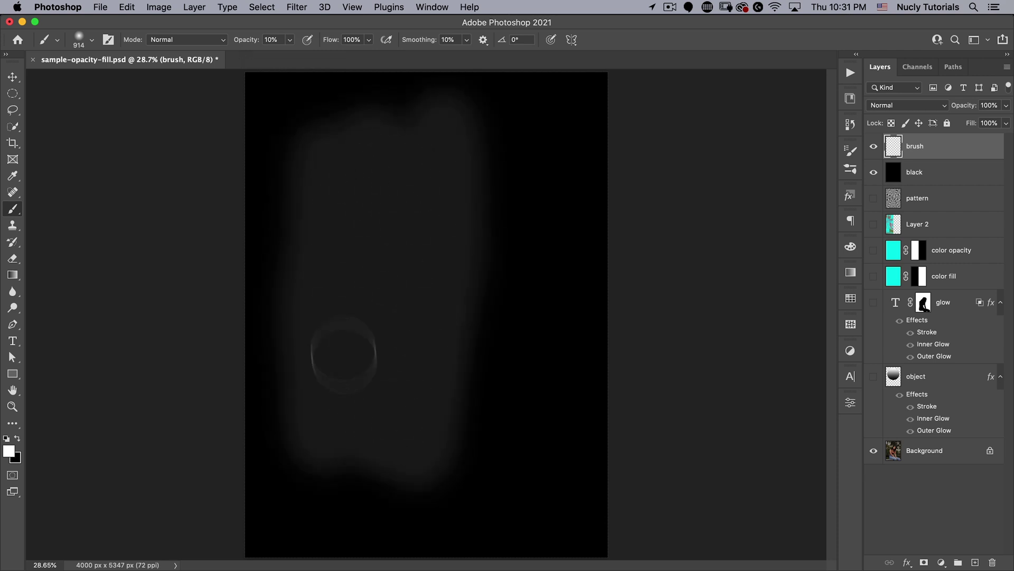
{"action": "mouse_move", "coordinate": [449, 296]}
{"action": "left_mouse_down"}
{"action": "mouse_move", "coordinate": [467, 215]}
{"action": "mouse_move", "coordinate": [440, 216]}
{"action": "left_mouse_up"}
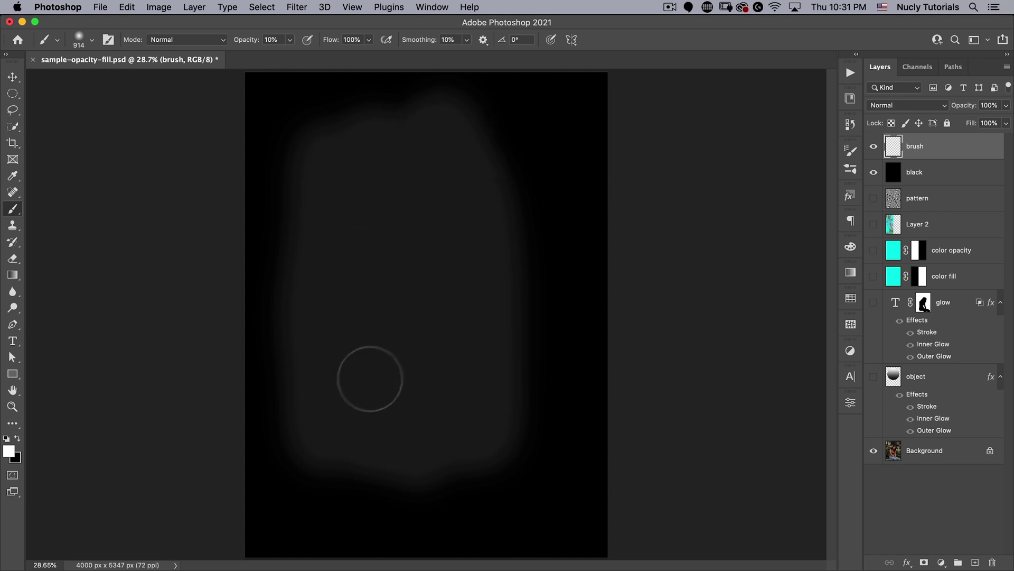
{"action": "mouse_move", "coordinate": [297, 221]}
{"action": "left_mouse_down"}
{"action": "mouse_move", "coordinate": [305, 162]}
{"action": "mouse_move", "coordinate": [335, 131]}
{"action": "mouse_move", "coordinate": [382, 143]}
{"action": "left_mouse_up"}
{"action": "mouse_move", "coordinate": [500, 316]}
{"action": "left_mouse_down"}
{"action": "mouse_move", "coordinate": [495, 436]}
{"action": "mouse_move", "coordinate": [526, 283]}
{"action": "mouse_move", "coordinate": [500, 217]}
{"action": "left_mouse_up"}
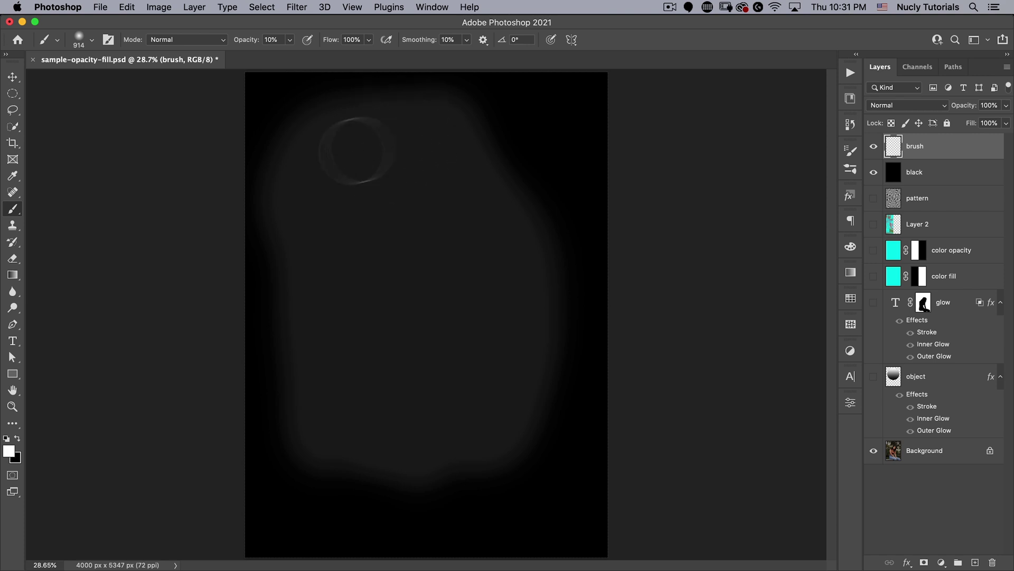
{"action": "left_click", "coordinate": [364, 165]}
- Set the Brush tool's opacity to 100% and its flow to 10%
{"action": "left_click", "coordinate": [270, 40]}
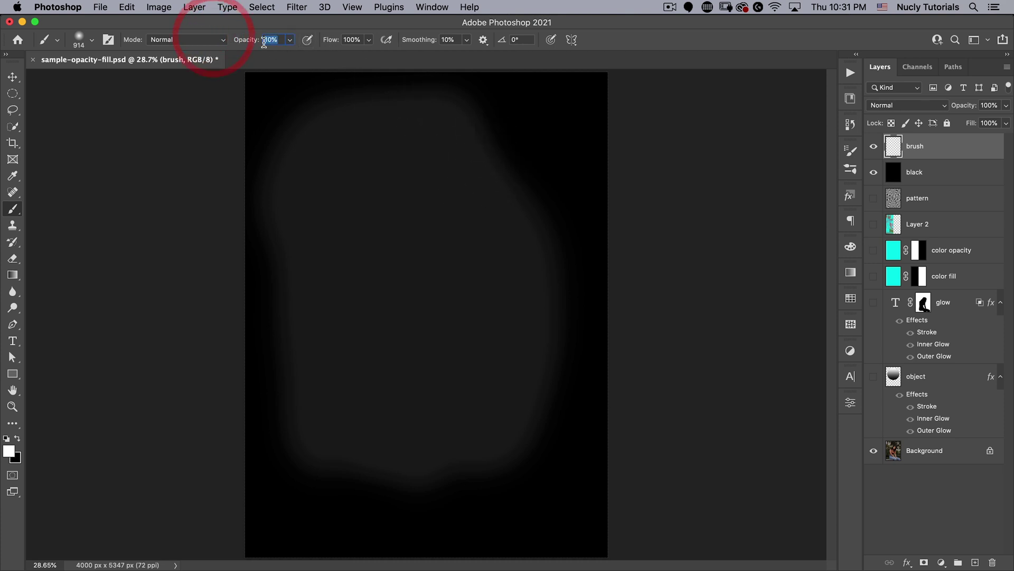
{"action": "type", "text": "10"}
{"action": "key", "text": "cmd+a"}
{"action": "type", "text": "100"}
{"action": "key", "text": "Return"}
{"action": "left_click", "coordinate": [352, 40]}
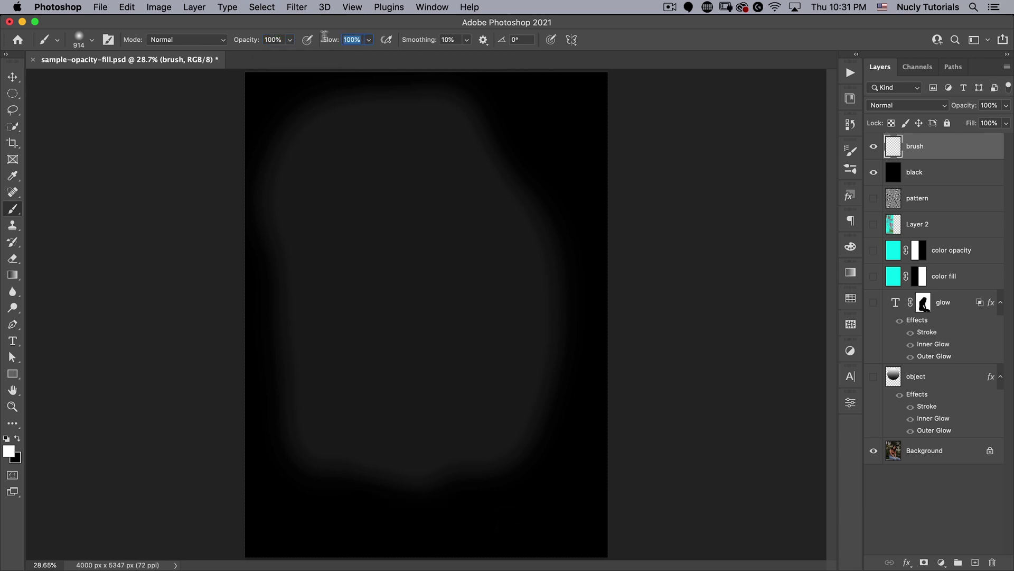
{"action": "type", "text": "10"}
{"action": "key", "text": "Return"}
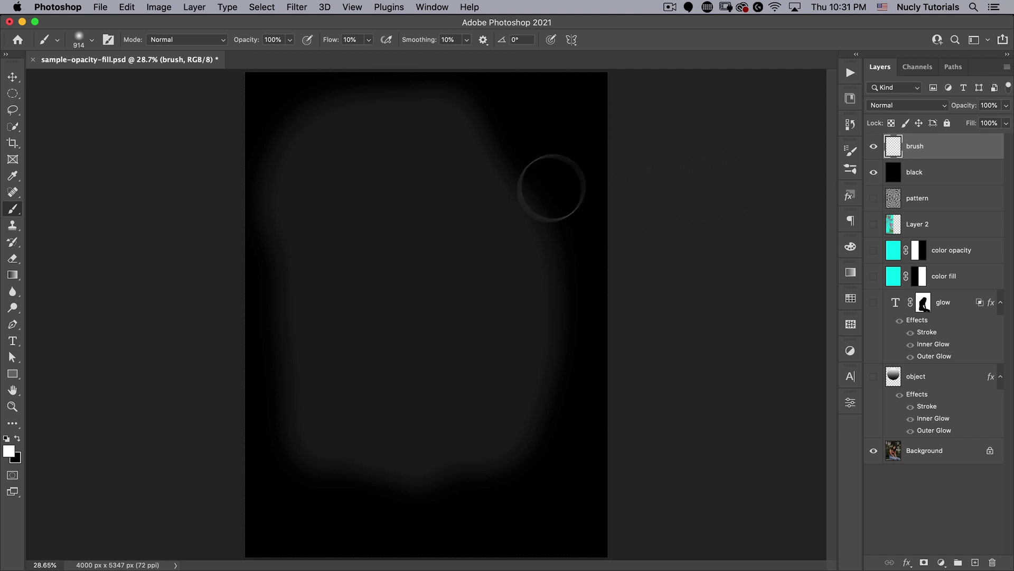
- Clear all painted content from the brush layer and deselect
{"action": "key", "text": "super+a"}
{"action": "key", "text": "super+BackSpace"}
{"action": "key", "text": "super+d"}
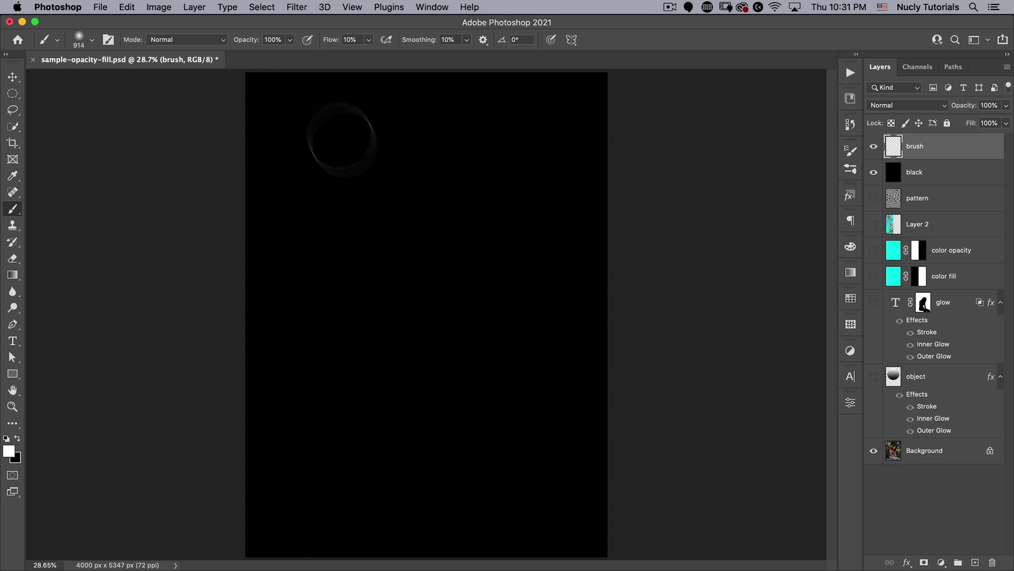
- Build up white across the middle of the canvas at 10% flow, painting back and forth over the same areas
{"action": "mouse_move", "coordinate": [319, 156]}
{"action": "left_mouse_down"}
{"action": "mouse_move", "coordinate": [542, 162]}
{"action": "mouse_move", "coordinate": [568, 187]}
{"action": "mouse_move", "coordinate": [316, 186]}
{"action": "mouse_move", "coordinate": [556, 195]}
{"action": "mouse_move", "coordinate": [334, 198]}
{"action": "mouse_move", "coordinate": [542, 198]}
{"action": "mouse_move", "coordinate": [344, 207]}
{"action": "mouse_move", "coordinate": [481, 196]}
{"action": "mouse_move", "coordinate": [538, 208]}
{"action": "mouse_move", "coordinate": [361, 198]}
{"action": "mouse_move", "coordinate": [341, 204]}
{"action": "mouse_move", "coordinate": [531, 205]}
{"action": "mouse_move", "coordinate": [382, 199]}
{"action": "mouse_move", "coordinate": [337, 211]}
{"action": "mouse_move", "coordinate": [488, 195]}
{"action": "mouse_move", "coordinate": [527, 200]}
{"action": "mouse_move", "coordinate": [522, 210]}
{"action": "mouse_move", "coordinate": [445, 194]}
{"action": "mouse_move", "coordinate": [356, 193]}
{"action": "mouse_move", "coordinate": [326, 206]}
{"action": "mouse_move", "coordinate": [494, 185]}
{"action": "mouse_move", "coordinate": [537, 210]}
{"action": "mouse_move", "coordinate": [337, 197]}
{"action": "mouse_move", "coordinate": [339, 223]}
{"action": "mouse_move", "coordinate": [458, 198]}
{"action": "mouse_move", "coordinate": [534, 215]}
{"action": "mouse_move", "coordinate": [342, 242]}
{"action": "mouse_move", "coordinate": [516, 260]}
{"action": "mouse_move", "coordinate": [358, 288]}
{"action": "mouse_move", "coordinate": [532, 305]}
{"action": "mouse_move", "coordinate": [325, 333]}
{"action": "mouse_move", "coordinate": [330, 366]}
{"action": "mouse_move", "coordinate": [405, 387]}
{"action": "mouse_move", "coordinate": [297, 428]}
{"action": "mouse_move", "coordinate": [344, 453]}
{"action": "mouse_move", "coordinate": [550, 488]}
{"action": "mouse_move", "coordinate": [512, 385]}
{"action": "mouse_move", "coordinate": [375, 326]}
{"action": "mouse_move", "coordinate": [516, 264]}
{"action": "mouse_move", "coordinate": [370, 243]}
{"action": "mouse_move", "coordinate": [550, 365]}
{"action": "mouse_move", "coordinate": [515, 428]}
{"action": "mouse_move", "coordinate": [464, 215]}
{"action": "mouse_move", "coordinate": [338, 476]}
{"action": "mouse_move", "coordinate": [464, 343]}
{"action": "mouse_move", "coordinate": [497, 264]}
{"action": "mouse_move", "coordinate": [419, 405]}
{"action": "left_mouse_up"}
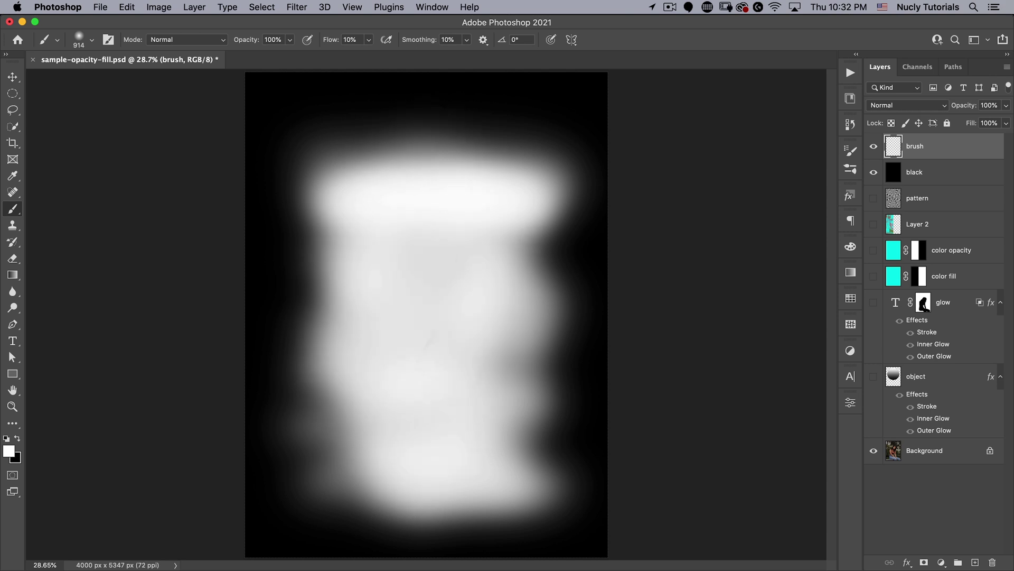
{"action": "left_click_drag", "start_coordinate": [423, 153], "coordinate": [355, 330]}
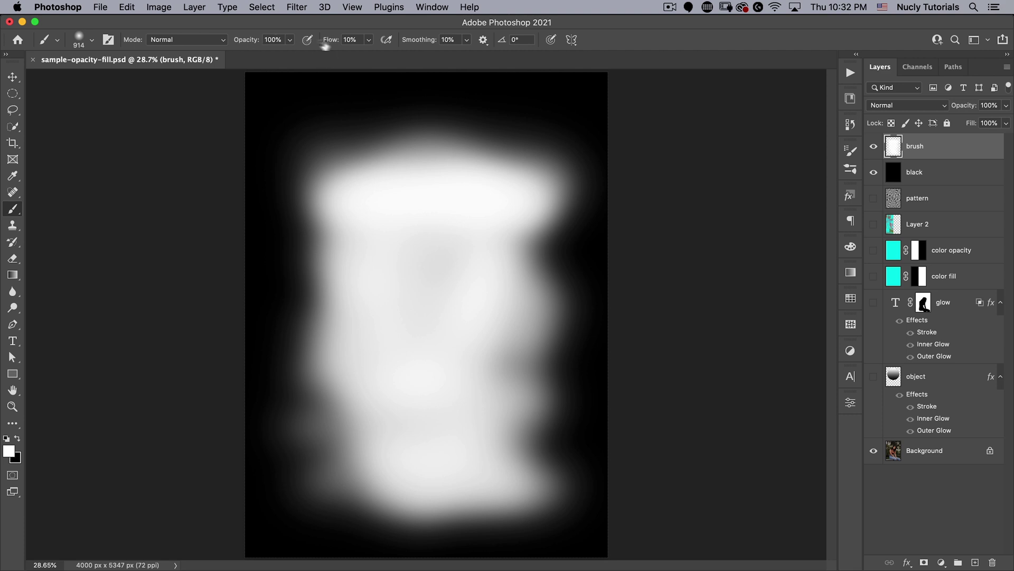
{"action": "mouse_move", "coordinate": [320, 132]}
{"action": "left_mouse_down"}
{"action": "mouse_move", "coordinate": [374, 95]}
{"action": "mouse_move", "coordinate": [460, 113]}
{"action": "mouse_move", "coordinate": [465, 124]}
{"action": "left_mouse_up"}
{"action": "mouse_move", "coordinate": [561, 102]}
{"action": "left_mouse_down"}
{"action": "mouse_move", "coordinate": [559, 195]}
{"action": "mouse_move", "coordinate": [560, 137]}
{"action": "mouse_move", "coordinate": [559, 180]}
{"action": "mouse_move", "coordinate": [549, 140]}
{"action": "mouse_move", "coordinate": [539, 248]}
{"action": "mouse_move", "coordinate": [559, 121]}
{"action": "mouse_move", "coordinate": [538, 254]}
{"action": "mouse_move", "coordinate": [524, 85]}
{"action": "mouse_move", "coordinate": [534, 226]}
{"action": "left_mouse_up"}
{"action": "left_click", "coordinate": [444, 185]}
- Clear the brush layer's contents, deselect, and restore the brush flow to 100%
{"action": "key", "text": "super+a"}
{"action": "key", "text": "super+BackSpace"}
{"action": "left_click", "coordinate": [349, 39]}
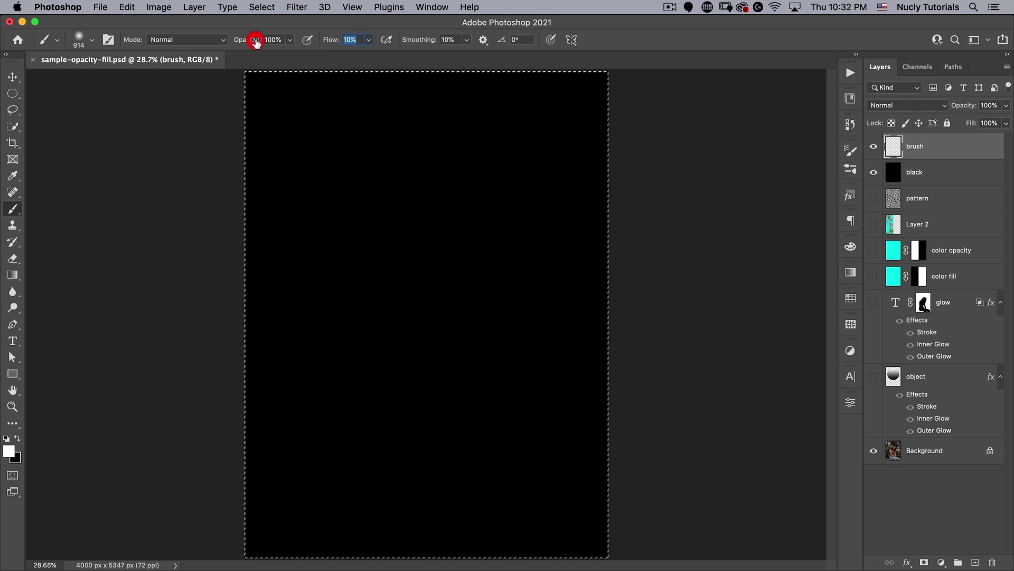
{"action": "type", "text": "100"}
{"action": "key", "text": "super+d"}
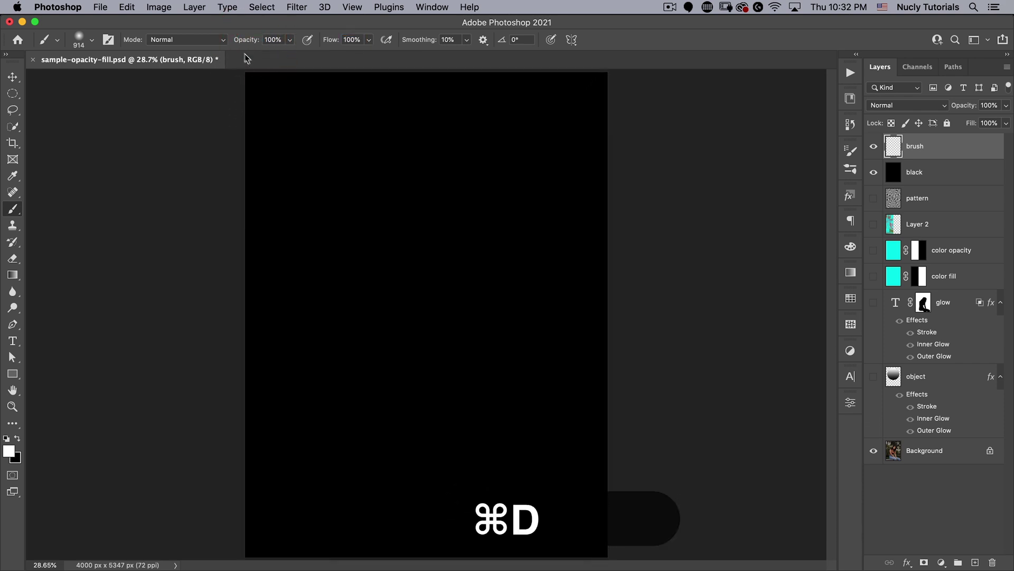
- Set the brush opacity to 10% and build up a white arc in the canvas's upper half with repeated separate, overlapping strokes
{"action": "left_click", "coordinate": [199, 32]}
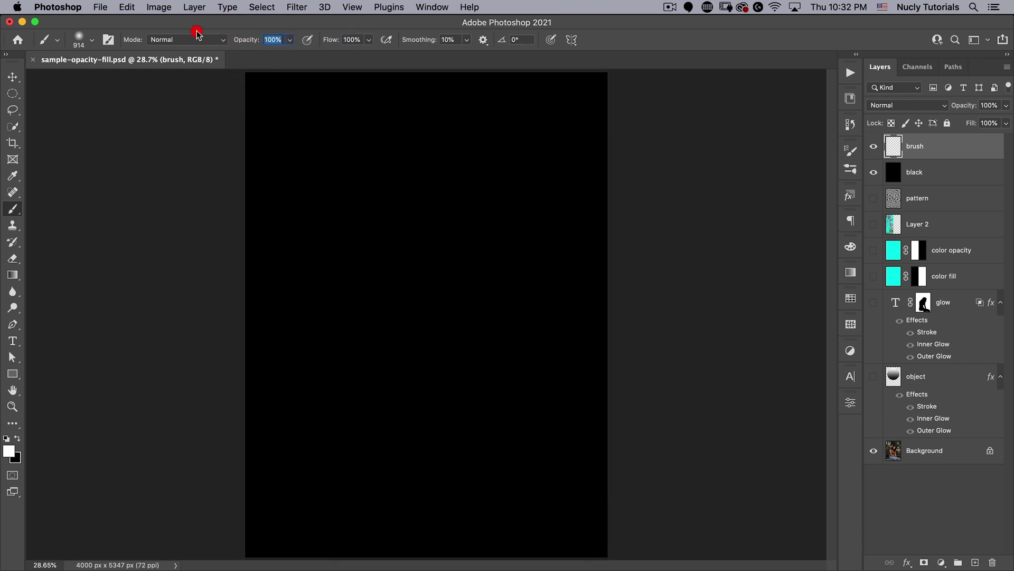
{"action": "type", "text": "10"}
{"action": "key", "text": "Return"}
{"action": "mouse_move", "coordinate": [324, 255]}
{"action": "left_mouse_down"}
{"action": "mouse_move", "coordinate": [487, 197]}
{"action": "mouse_move", "coordinate": [347, 279]}
{"action": "mouse_move", "coordinate": [504, 232]}
{"action": "mouse_move", "coordinate": [373, 281]}
{"action": "mouse_move", "coordinate": [530, 238]}
{"action": "mouse_move", "coordinate": [383, 306]}
{"action": "mouse_move", "coordinate": [513, 251]}
{"action": "mouse_move", "coordinate": [346, 277]}
{"action": "mouse_move", "coordinate": [358, 231]}
{"action": "left_mouse_up"}
{"action": "mouse_move", "coordinate": [319, 276]}
{"action": "left_mouse_down"}
{"action": "mouse_move", "coordinate": [502, 207]}
{"action": "mouse_move", "coordinate": [349, 235]}
{"action": "mouse_move", "coordinate": [425, 179]}
{"action": "mouse_move", "coordinate": [485, 197]}
{"action": "mouse_move", "coordinate": [339, 244]}
{"action": "mouse_move", "coordinate": [367, 219]}
{"action": "mouse_move", "coordinate": [522, 180]}
{"action": "mouse_move", "coordinate": [510, 192]}
{"action": "mouse_move", "coordinate": [383, 217]}
{"action": "mouse_move", "coordinate": [462, 188]}
{"action": "mouse_move", "coordinate": [490, 194]}
{"action": "mouse_move", "coordinate": [351, 231]}
{"action": "mouse_move", "coordinate": [518, 203]}
{"action": "mouse_move", "coordinate": [494, 229]}
{"action": "mouse_move", "coordinate": [493, 192]}
{"action": "mouse_move", "coordinate": [350, 222]}
{"action": "mouse_move", "coordinate": [456, 188]}
{"action": "mouse_move", "coordinate": [347, 188]}
{"action": "mouse_move", "coordinate": [317, 211]}
{"action": "left_mouse_up"}
{"action": "left_click", "coordinate": [471, 175]}
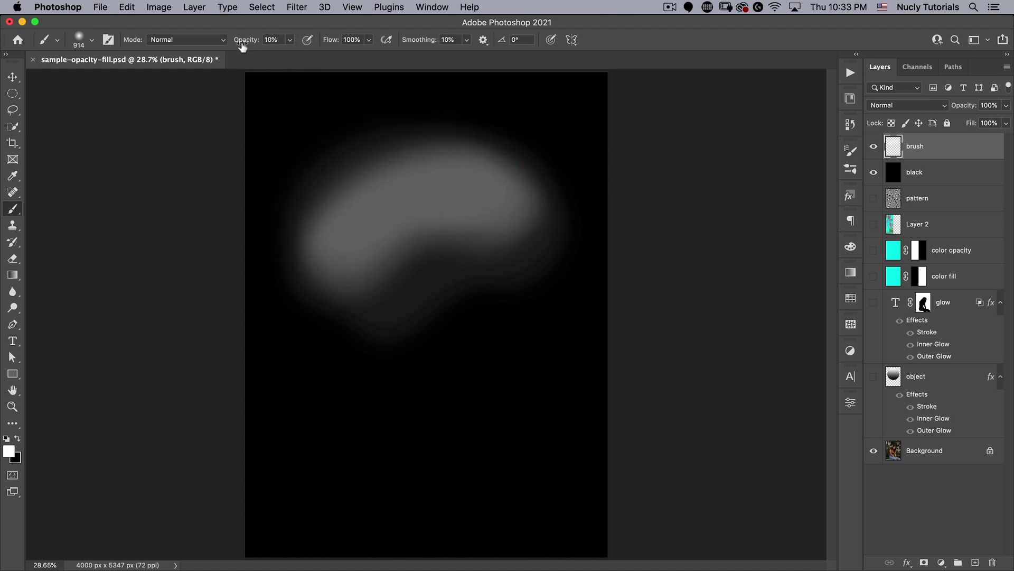
{"action": "left_click", "coordinate": [412, 206]}
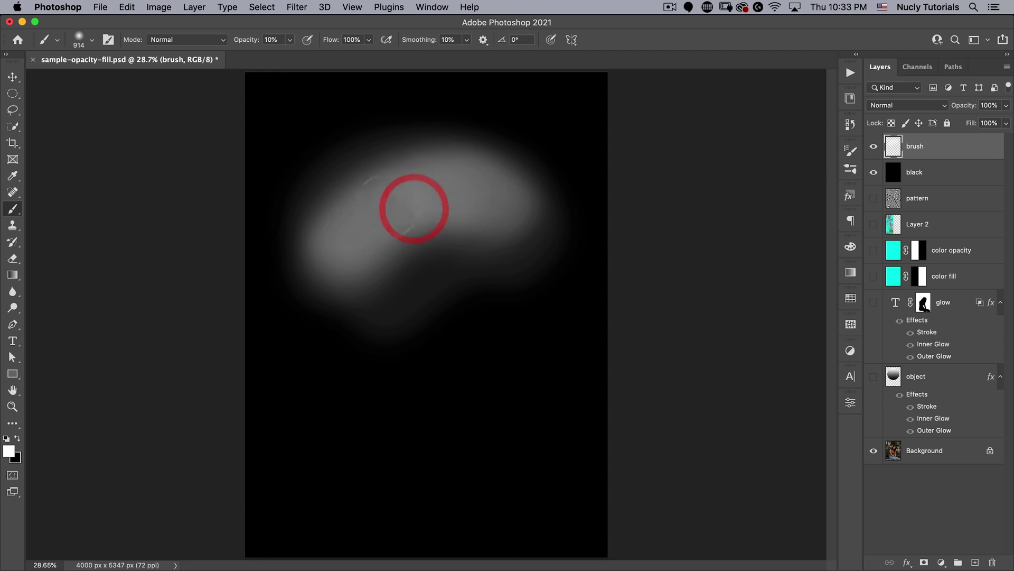
{"action": "left_click", "coordinate": [348, 242]}
{"action": "left_click", "coordinate": [444, 206]}
{"action": "left_click", "coordinate": [326, 252]}
{"action": "left_click", "coordinate": [427, 212]}
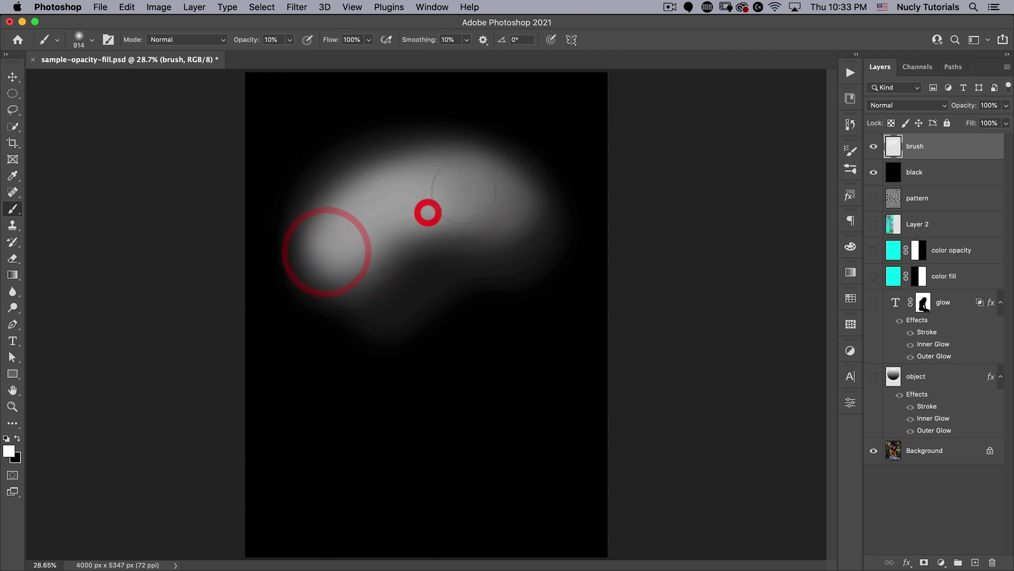
{"action": "left_click", "coordinate": [348, 237]}
{"action": "left_click", "coordinate": [456, 210]}
{"action": "left_click", "coordinate": [457, 200]}
{"action": "left_click", "coordinate": [330, 244]}
{"action": "left_click", "coordinate": [444, 206]}
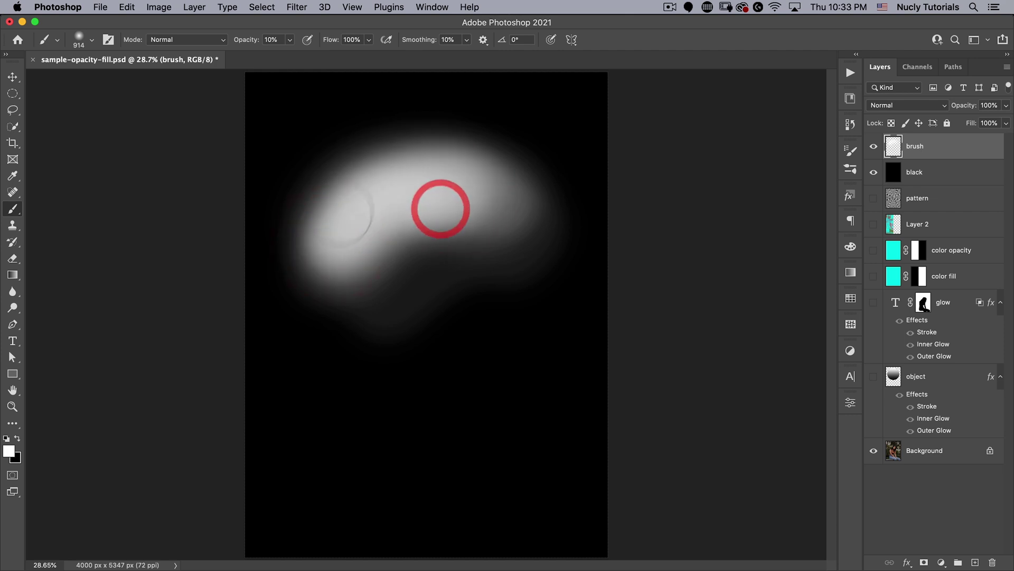
{"action": "left_click", "coordinate": [326, 243]}
{"action": "left_click", "coordinate": [507, 177]}
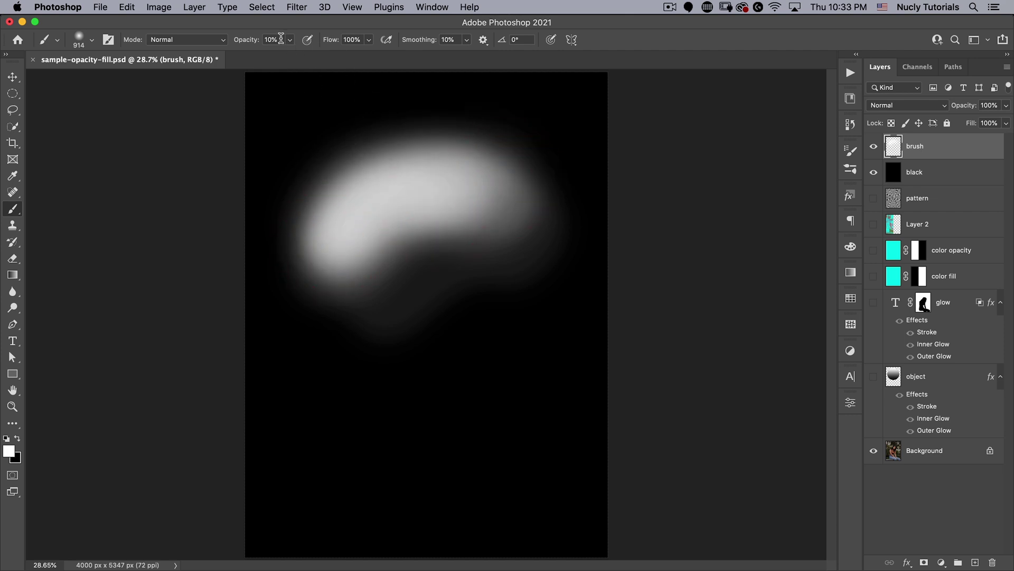
- With brush opacity at 100% and flow at 10%, paint a second white arc in the canvas's lower half with one continuous stroke
{"action": "type", "text": "100"}
{"action": "key", "text": "Return"}
{"action": "type", "text": "1"}
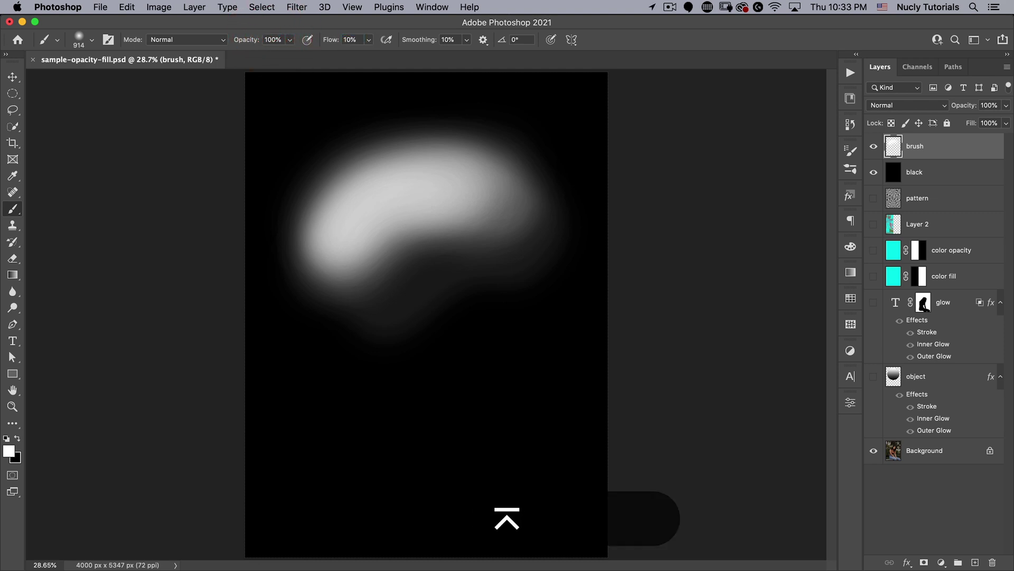
{"action": "mouse_move", "coordinate": [378, 482]}
{"action": "left_mouse_down"}
{"action": "mouse_move", "coordinate": [450, 411]}
{"action": "mouse_move", "coordinate": [475, 403]}
{"action": "mouse_move", "coordinate": [388, 496]}
{"action": "mouse_move", "coordinate": [496, 432]}
{"action": "mouse_move", "coordinate": [377, 482]}
{"action": "mouse_move", "coordinate": [488, 397]}
{"action": "mouse_move", "coordinate": [469, 399]}
{"action": "mouse_move", "coordinate": [379, 481]}
{"action": "mouse_move", "coordinate": [513, 449]}
{"action": "mouse_move", "coordinate": [421, 497]}
{"action": "mouse_move", "coordinate": [516, 441]}
{"action": "mouse_move", "coordinate": [516, 420]}
{"action": "mouse_move", "coordinate": [363, 489]}
{"action": "mouse_move", "coordinate": [509, 412]}
{"action": "mouse_move", "coordinate": [391, 388]}
{"action": "mouse_move", "coordinate": [431, 374]}
{"action": "mouse_move", "coordinate": [373, 430]}
{"action": "left_mouse_up"}
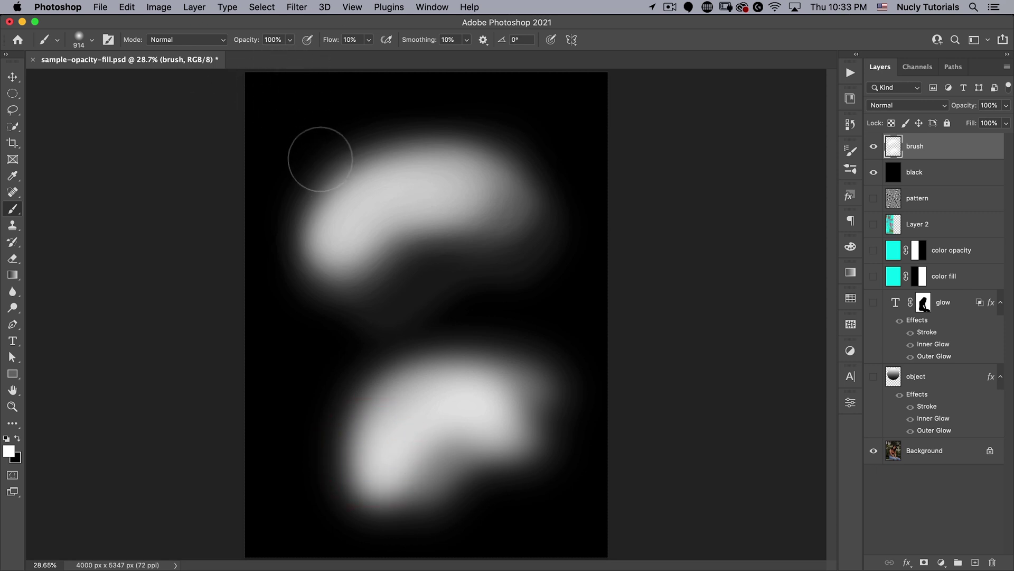
- Restore the brush flow to 100% and set the brush opacity to 40%
{"action": "key", "text": "shift"}
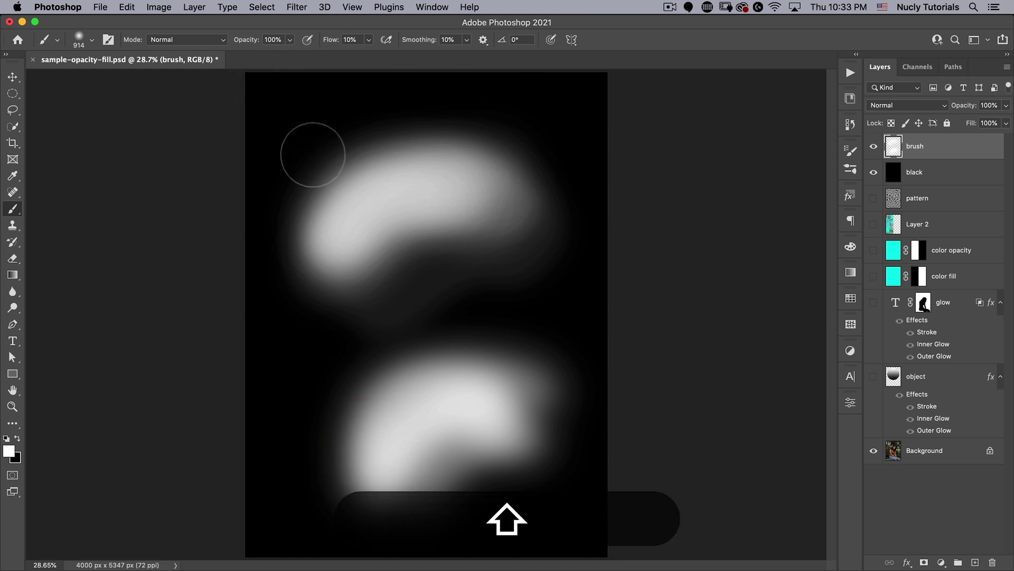
{"action": "key", "text": "shift+0"}
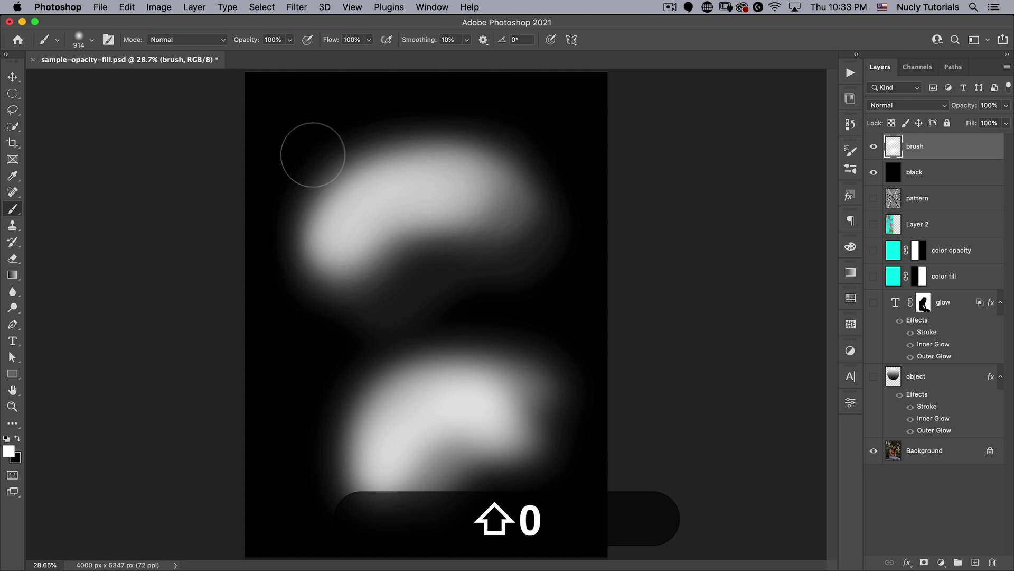
{"action": "key", "text": "4"}
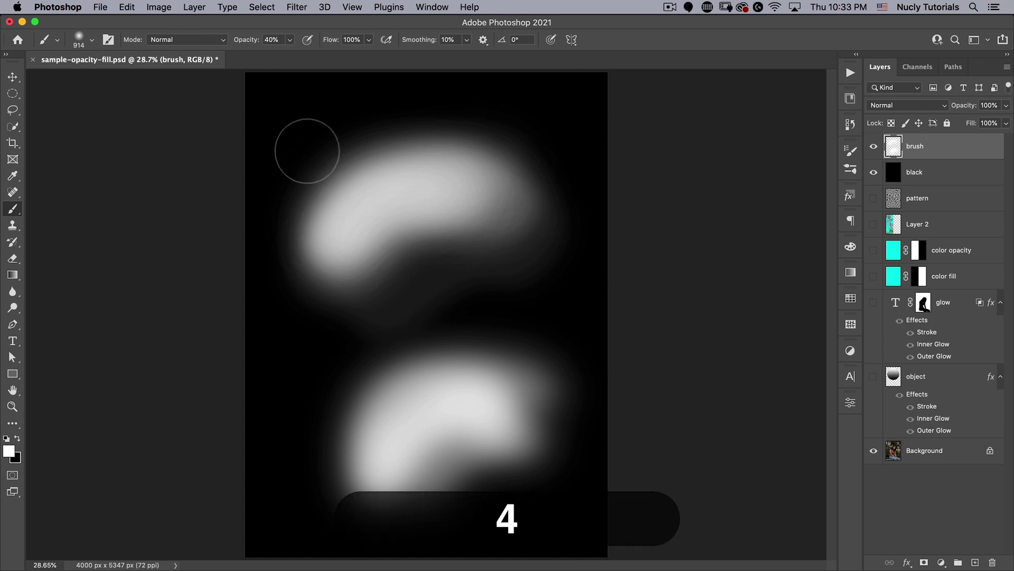